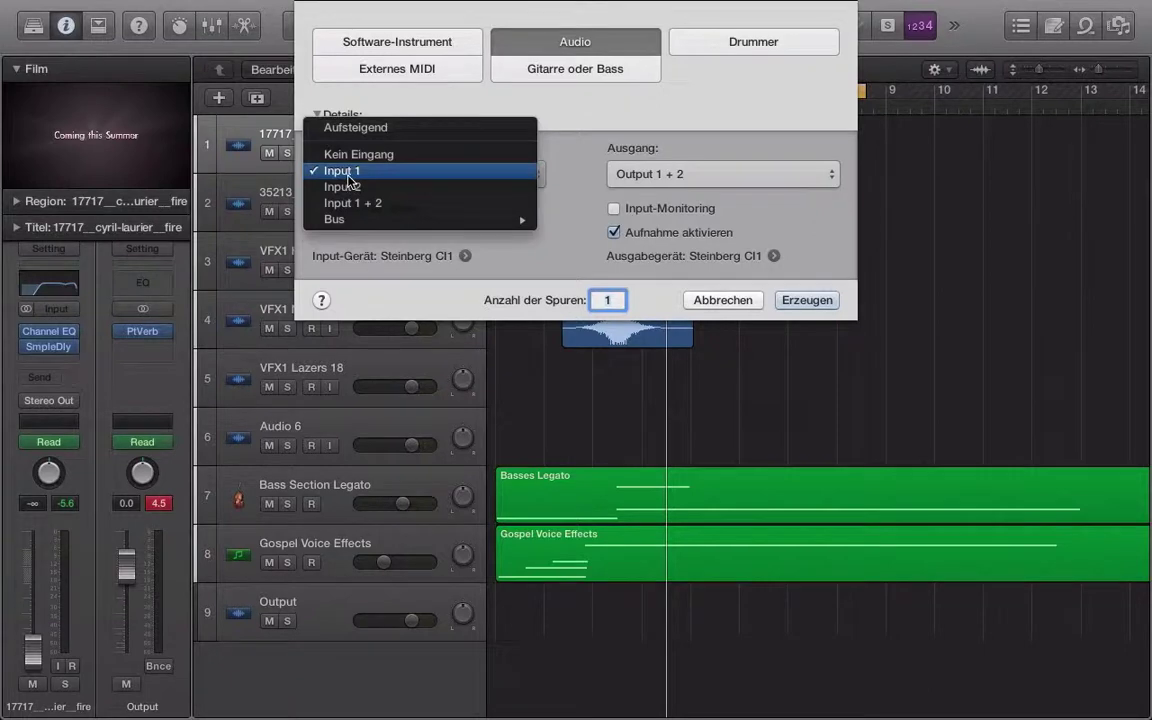
Create one record-enabled audio track fed by Input 1 with Output 1 + 2, and solo it.
click(348, 173)
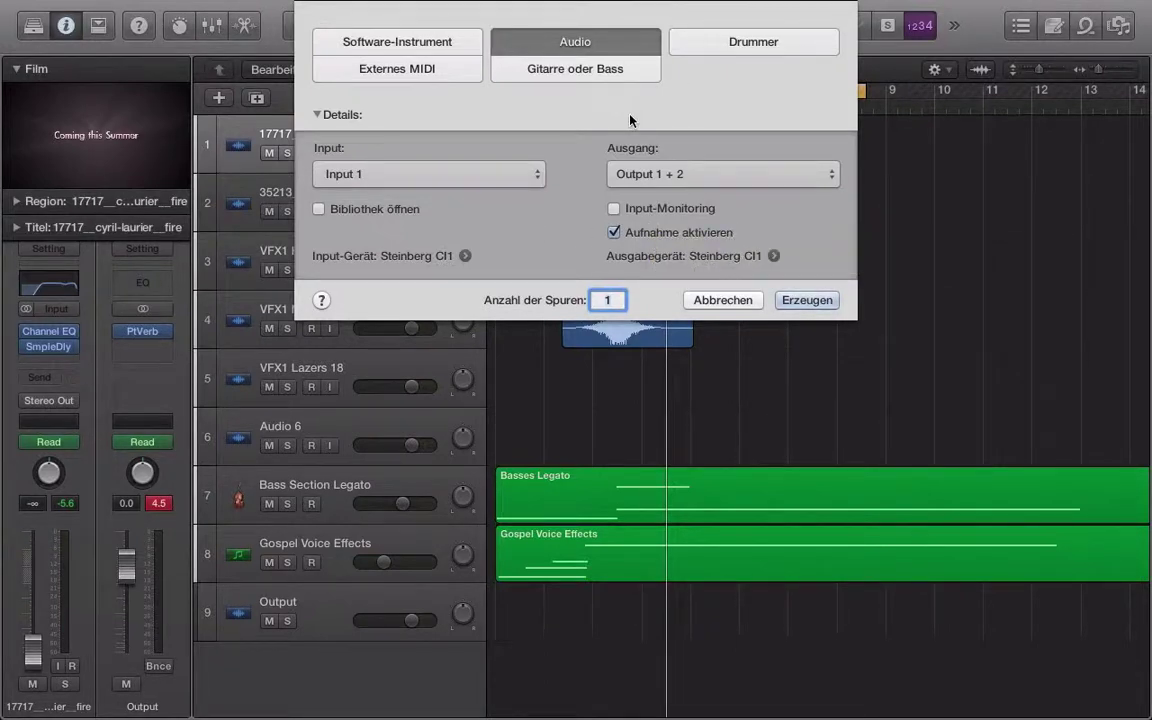
click(828, 304)
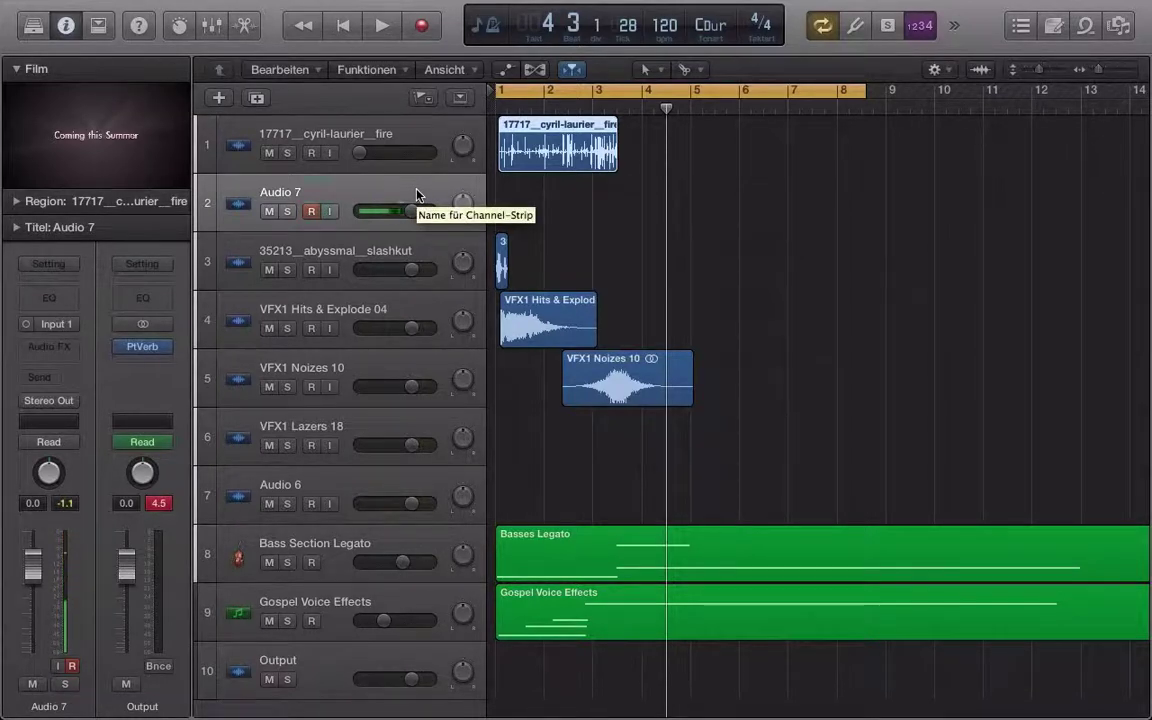
click(286, 212)
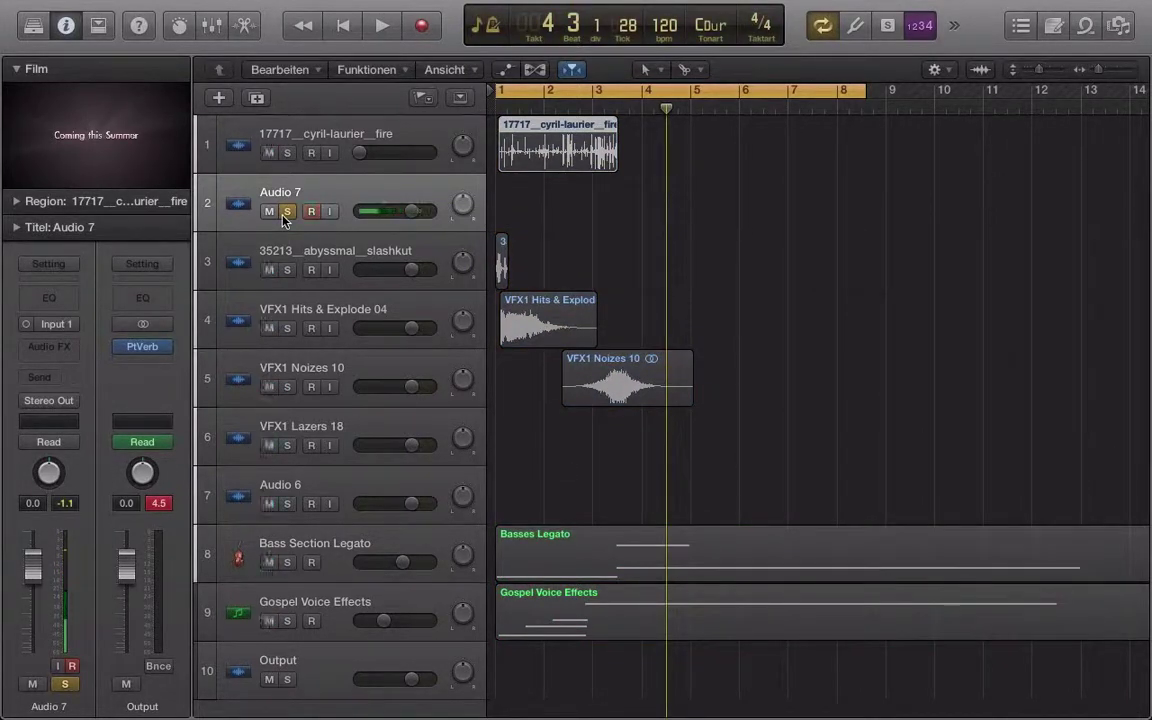
Record a short take on the Audio 7 track from the start of the project.
key(Return)
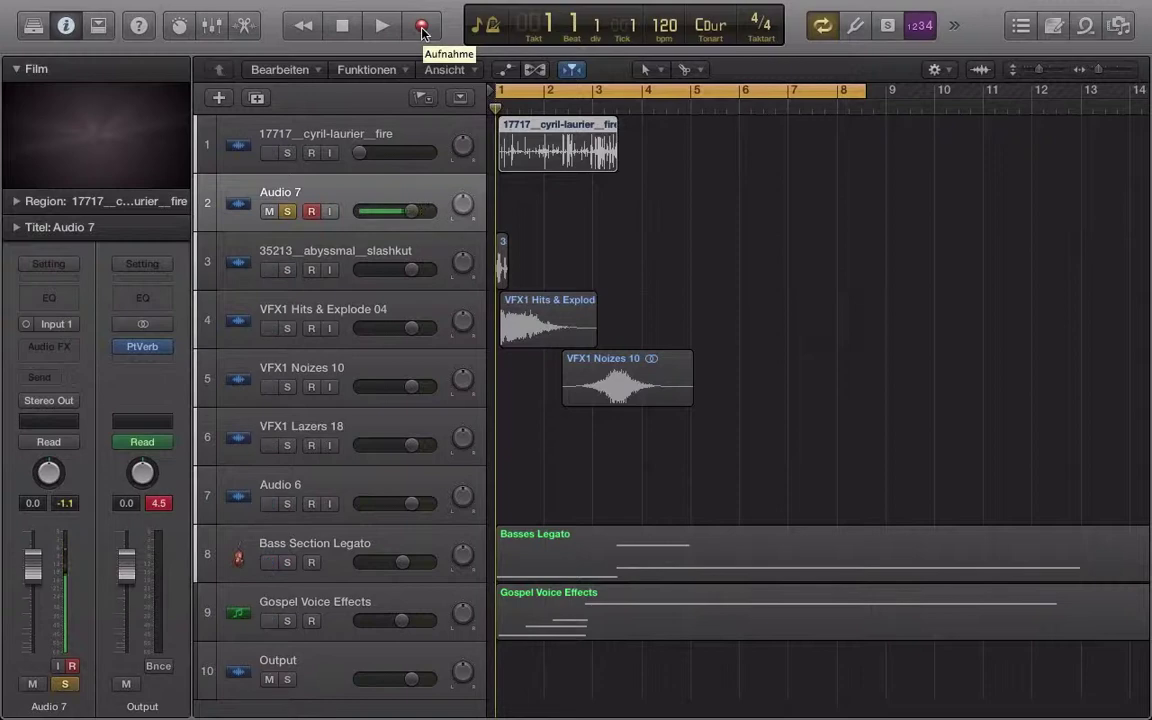
key(r)
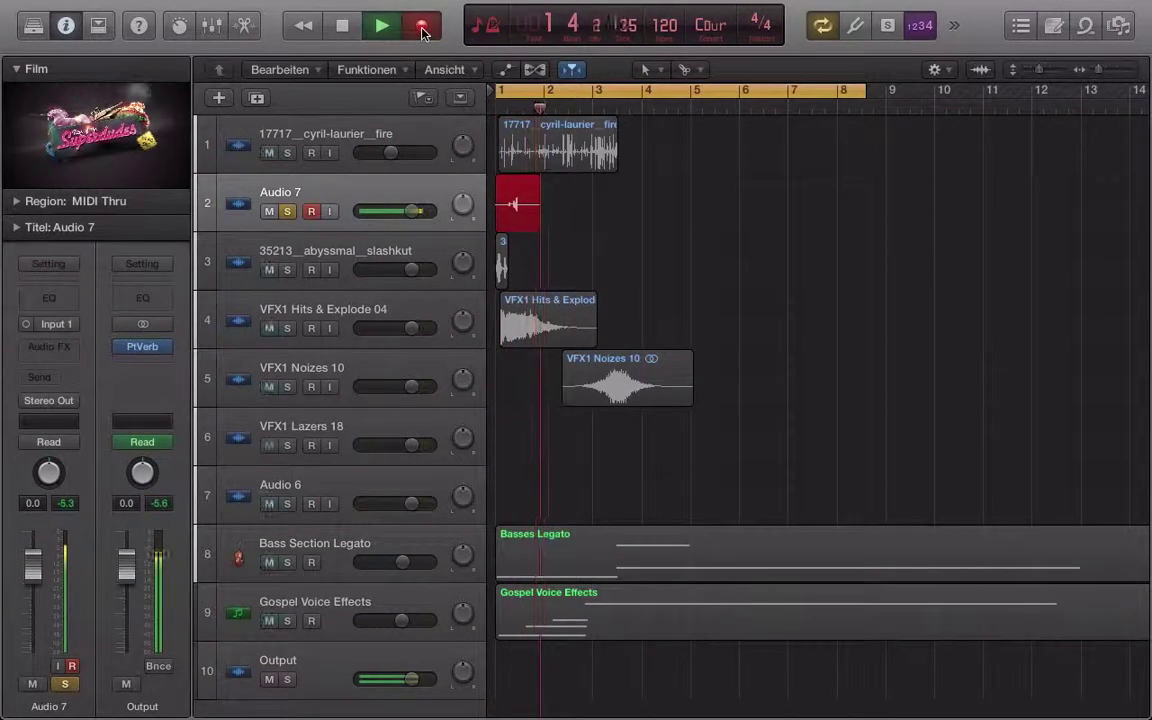
key(Return)
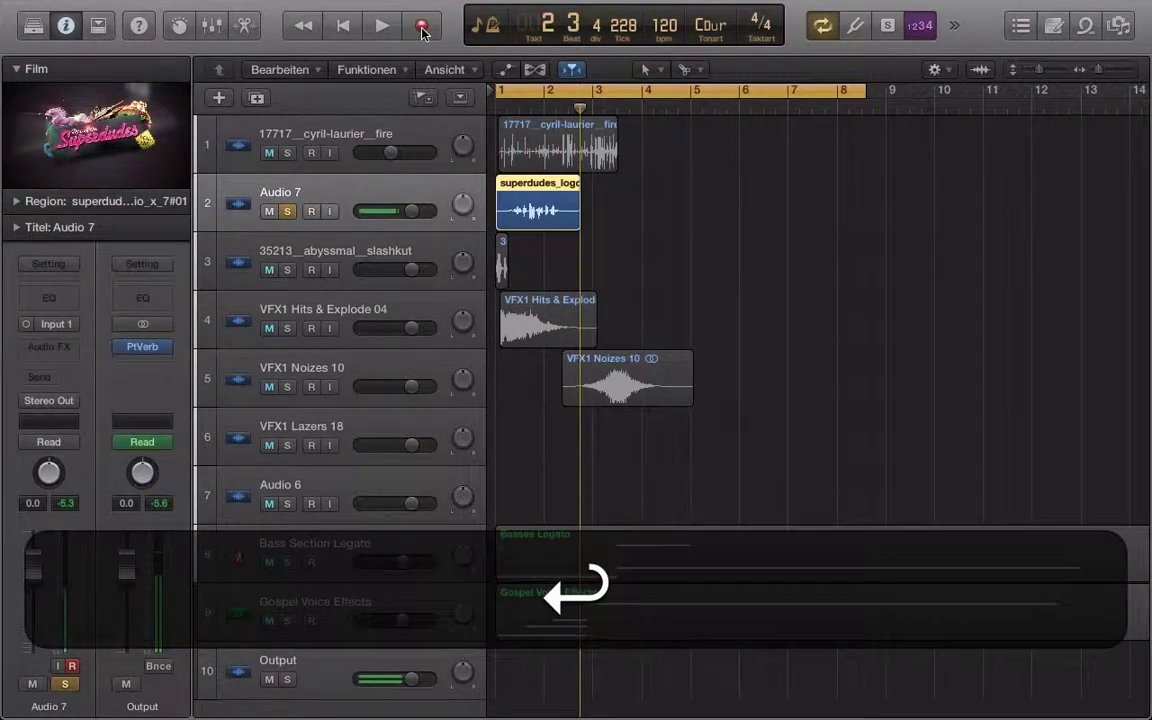
Open the recorded Audio 7 take in the audio track editor and examine its waveform.
double_click(538, 210)
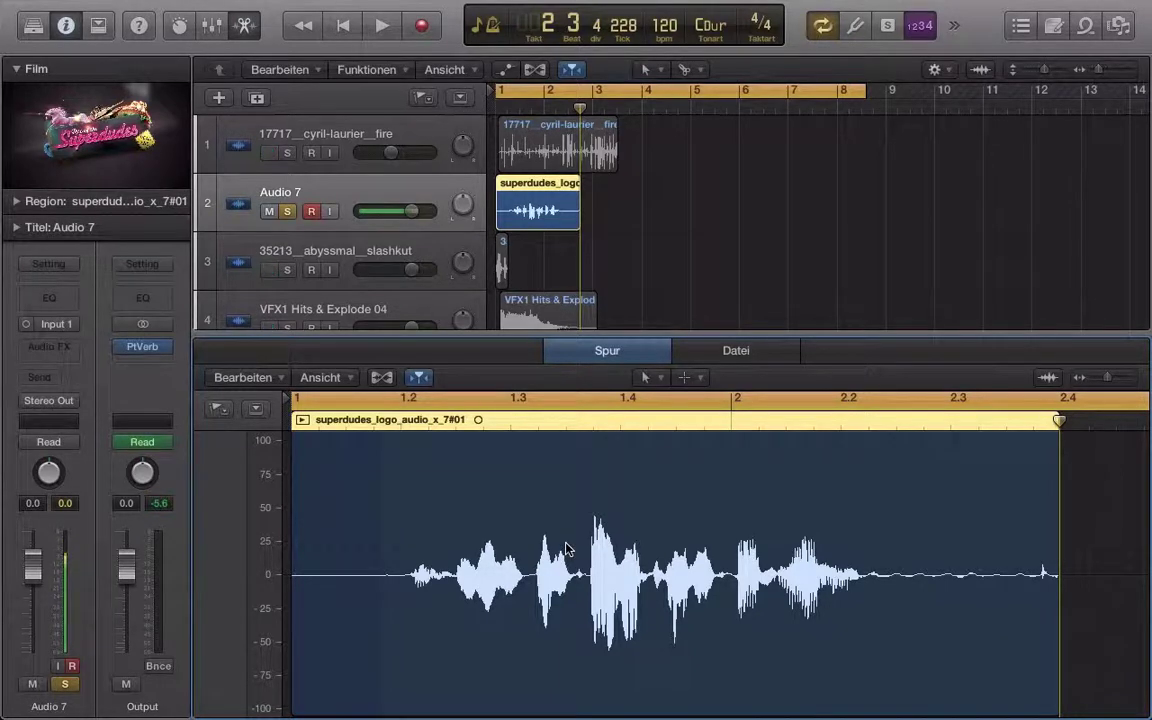
key(ctrl+r)
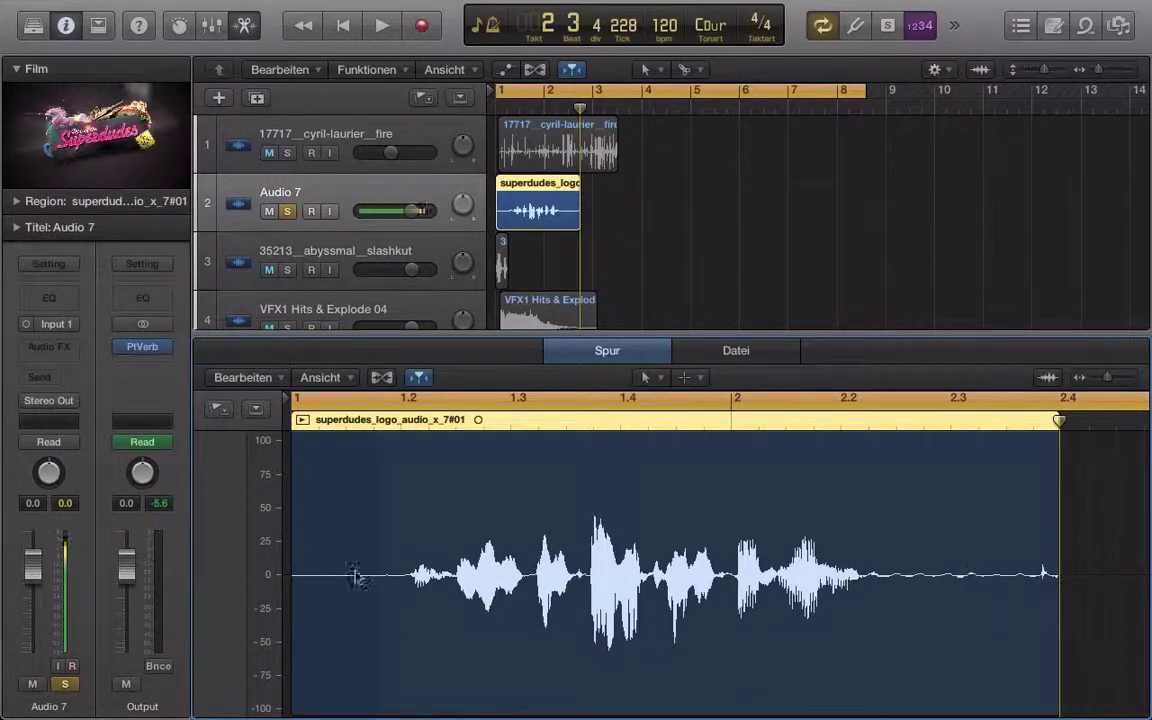
key(alt)
click(676, 221)
Delete the recorded take from the Audio 7 track and close the audio editor.
click(549, 210)
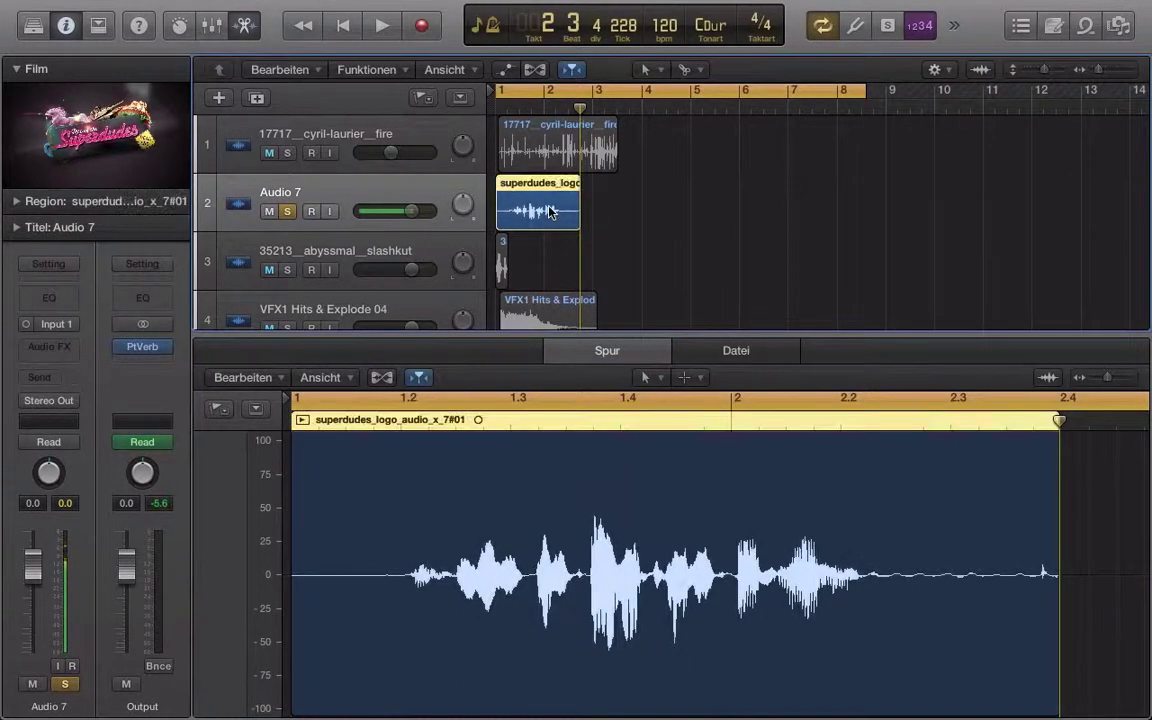
key(BackSpace)
click(727, 298)
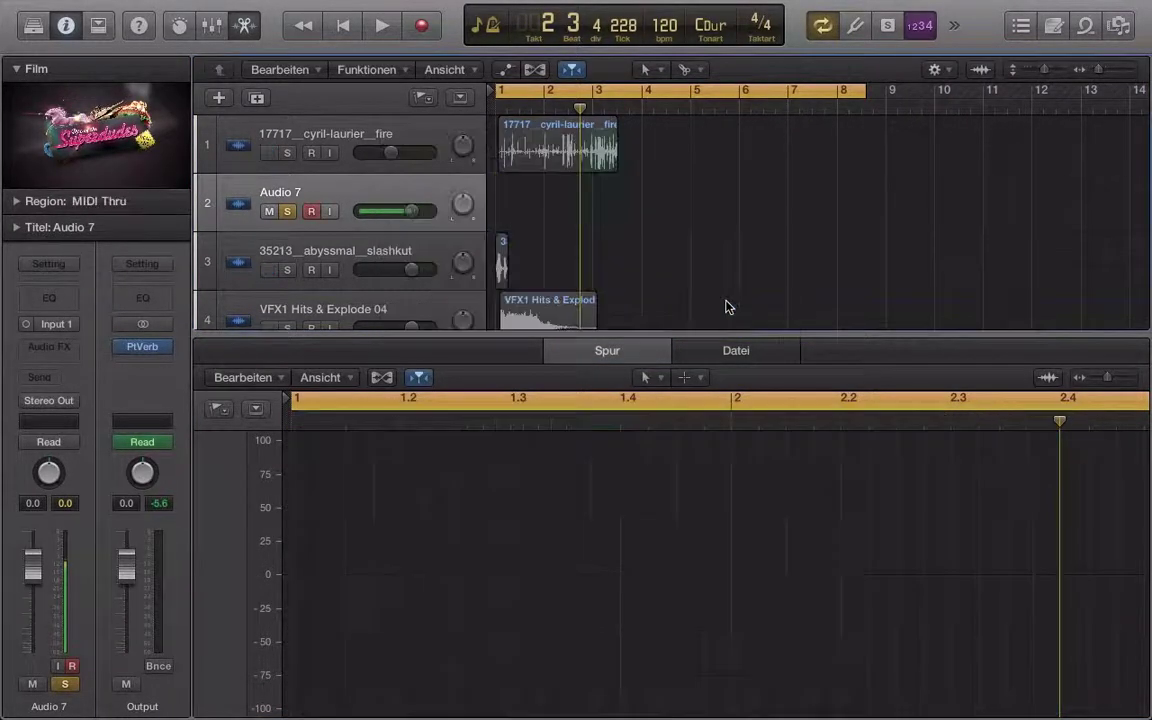
click(237, 12)
click(237, 12)
click(242, 27)
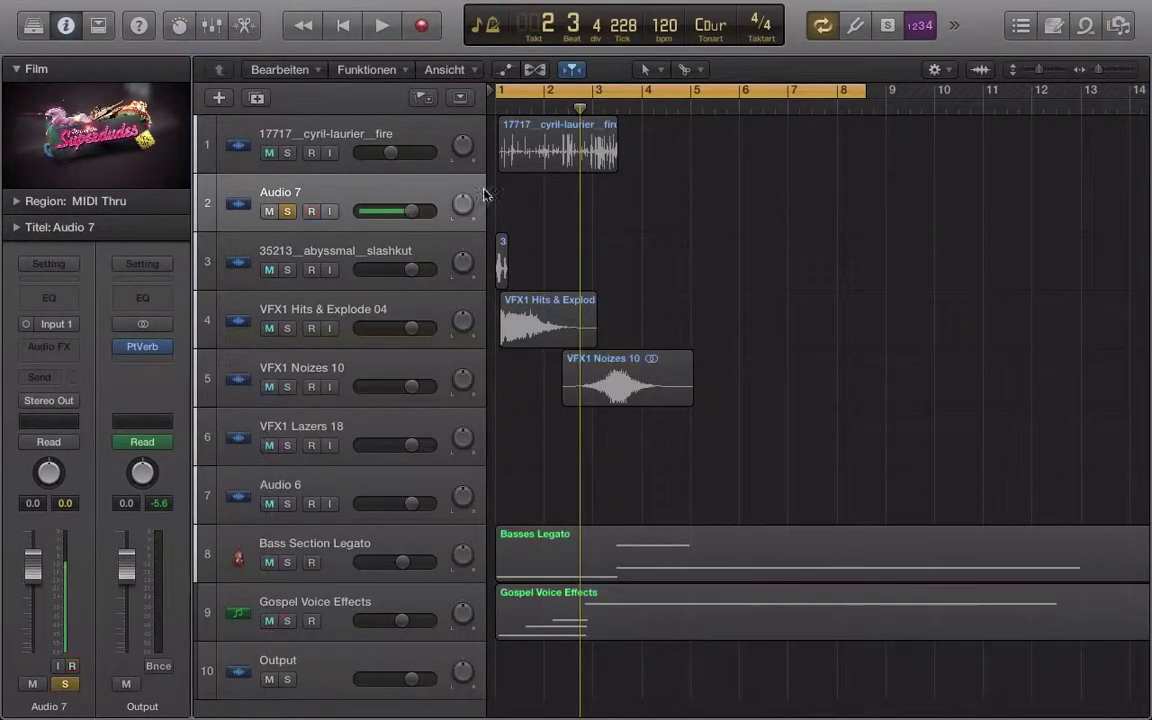
Record a second take on the Audio 7 track from the project start and deselect its region.
key(Return)
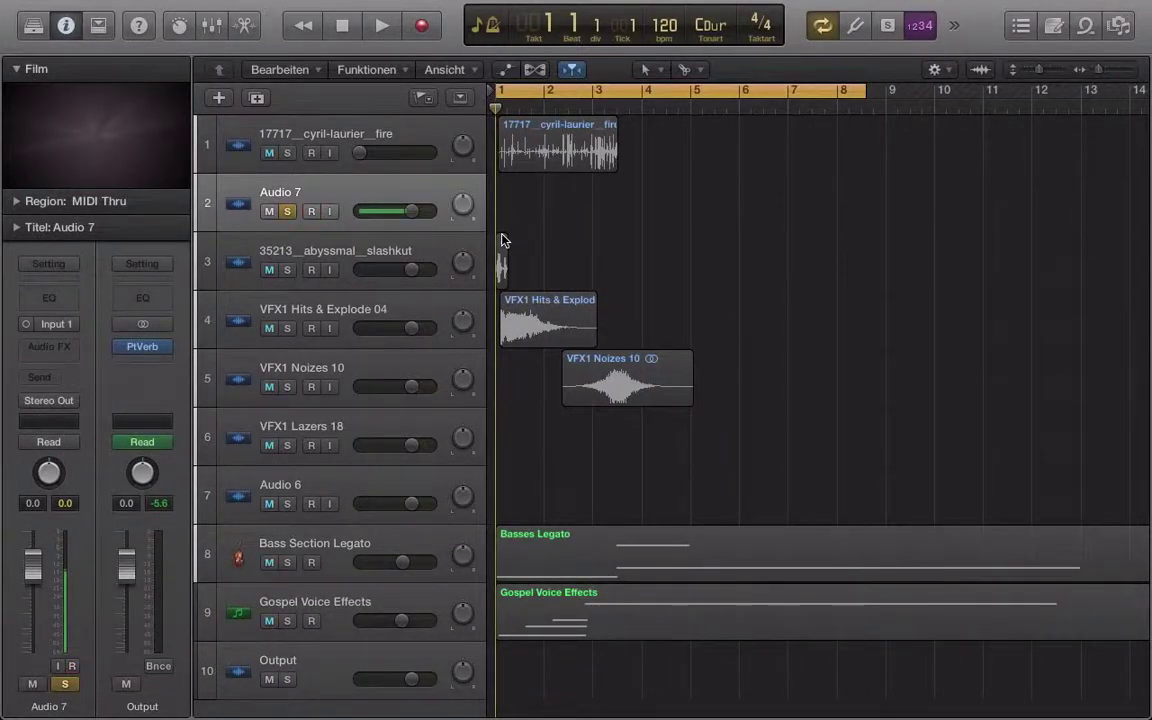
key(Return)
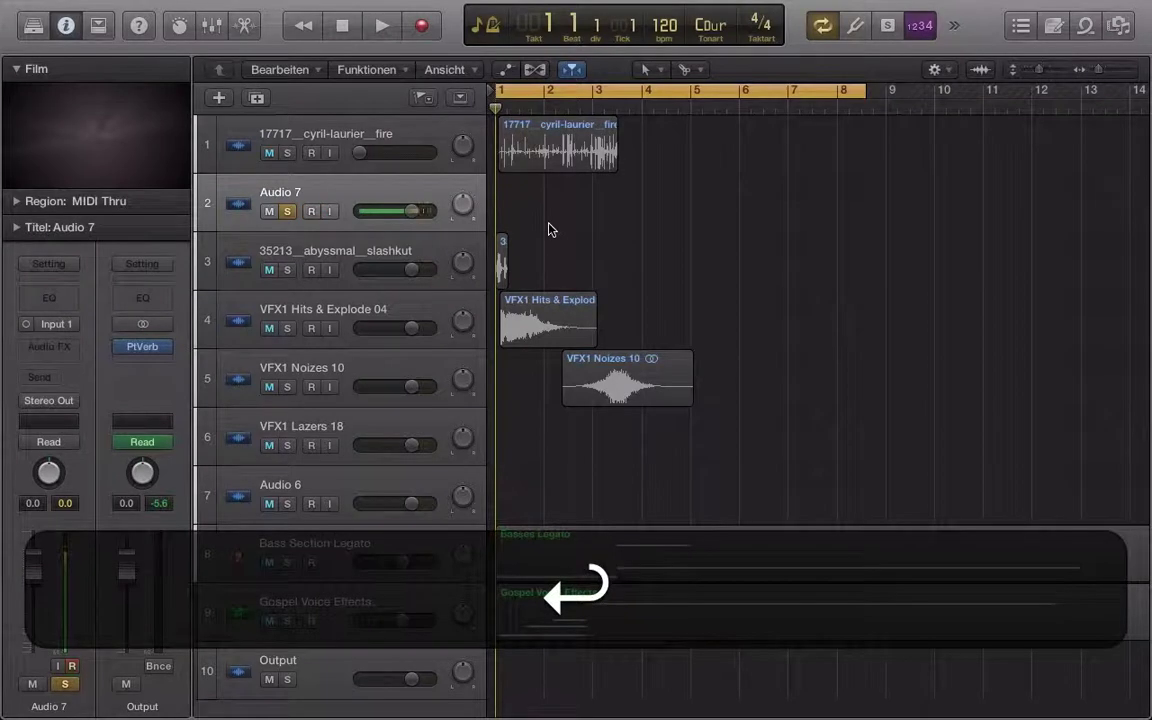
key(r)
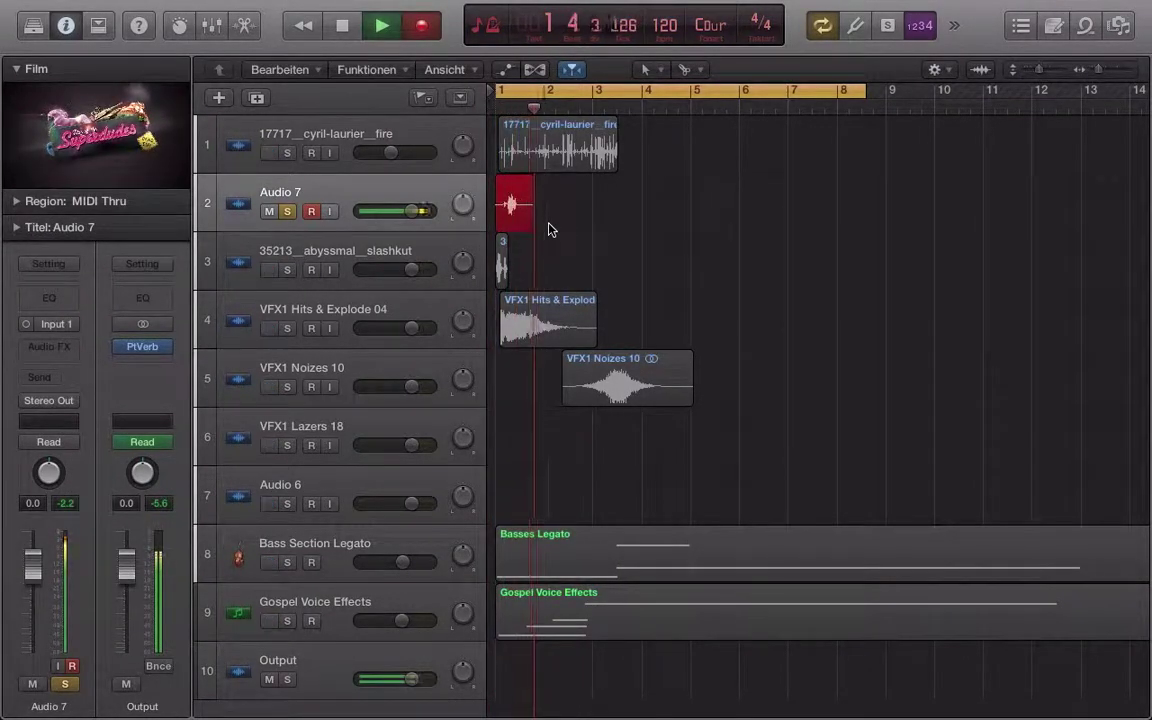
key(Return)
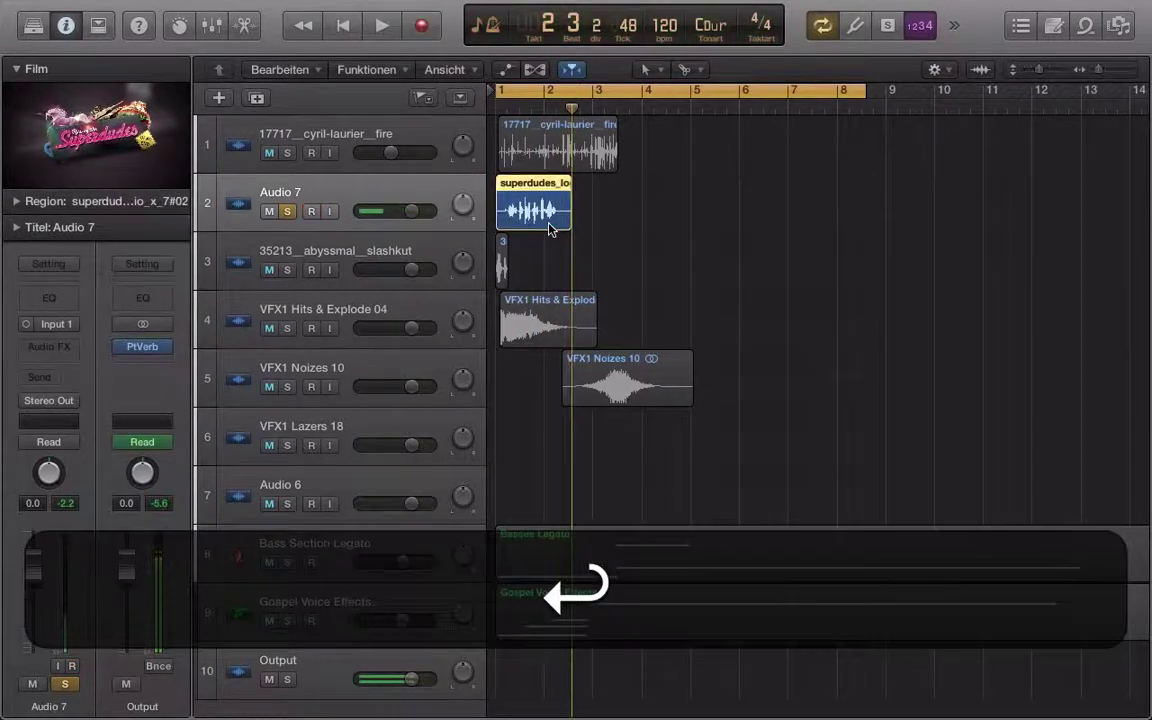
click(602, 229)
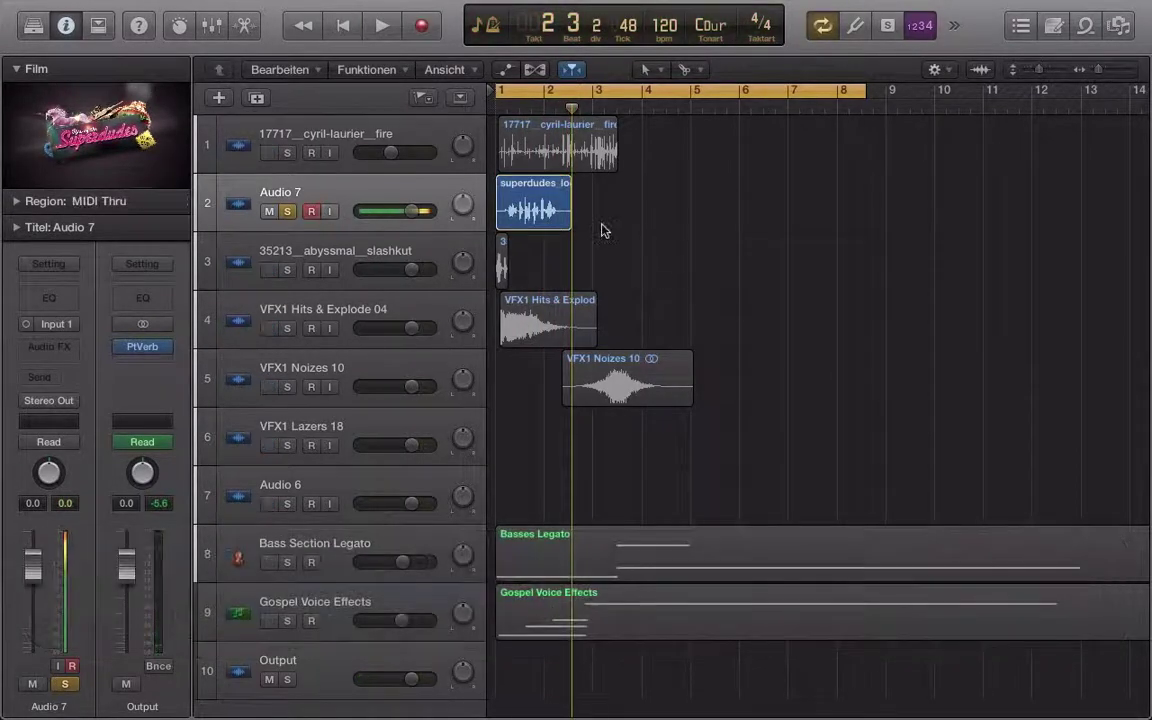
Inspect the second take's waveform in the audio editor and close the editor.
double_click(540, 208)
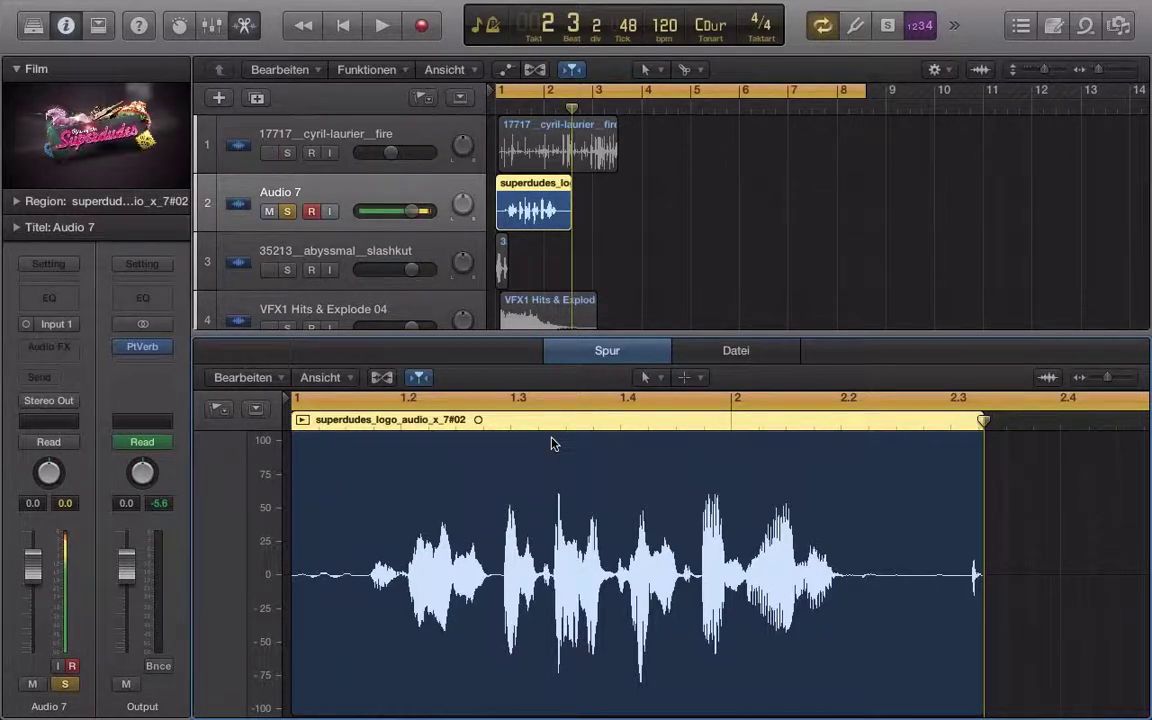
click(311, 211)
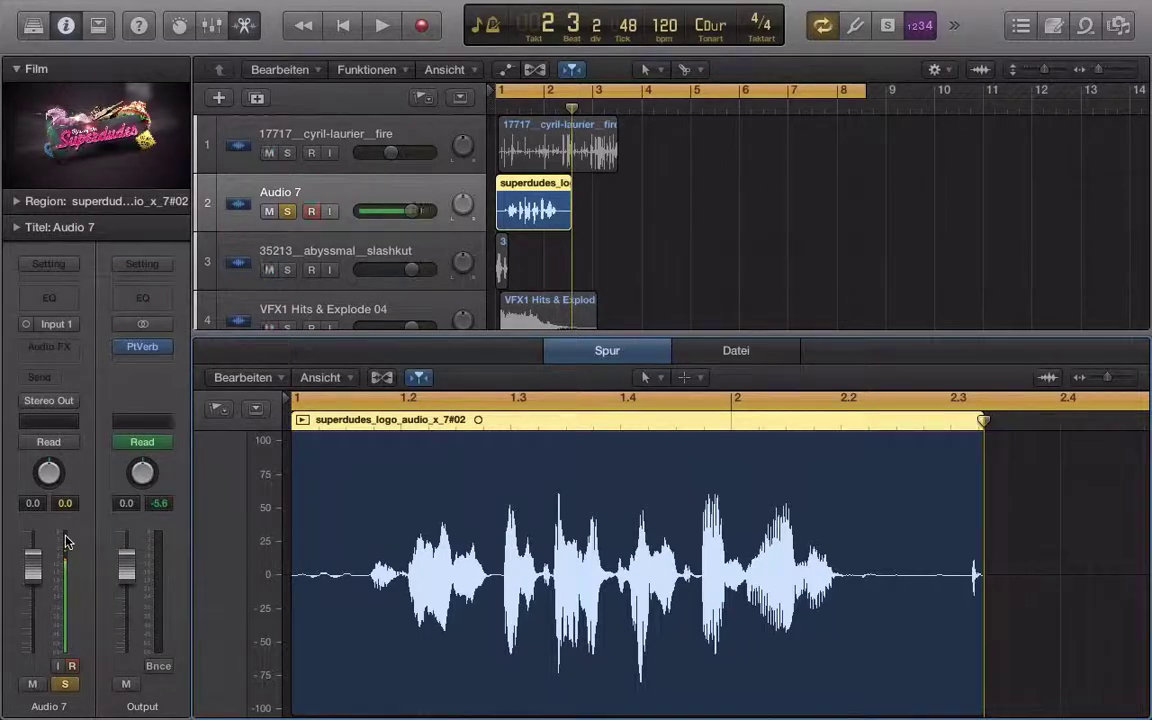
click(244, 27)
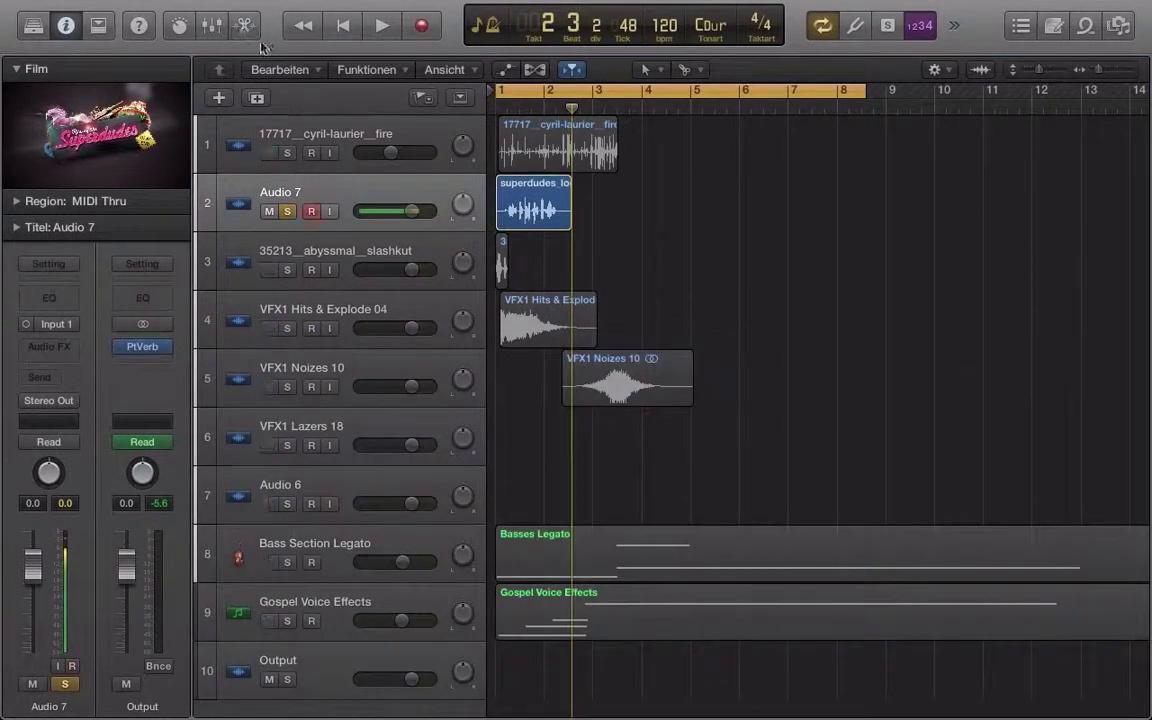
Delete the second take together with its audio file, and remove the Audio 7 track.
key(Return)
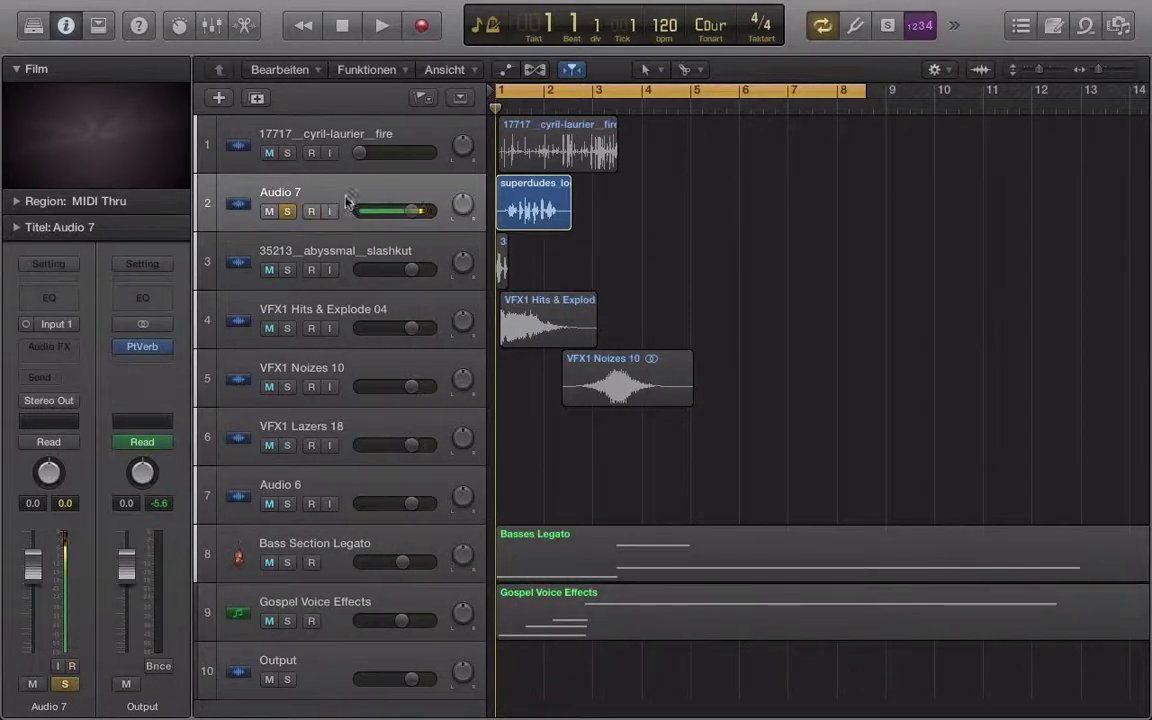
click(311, 212)
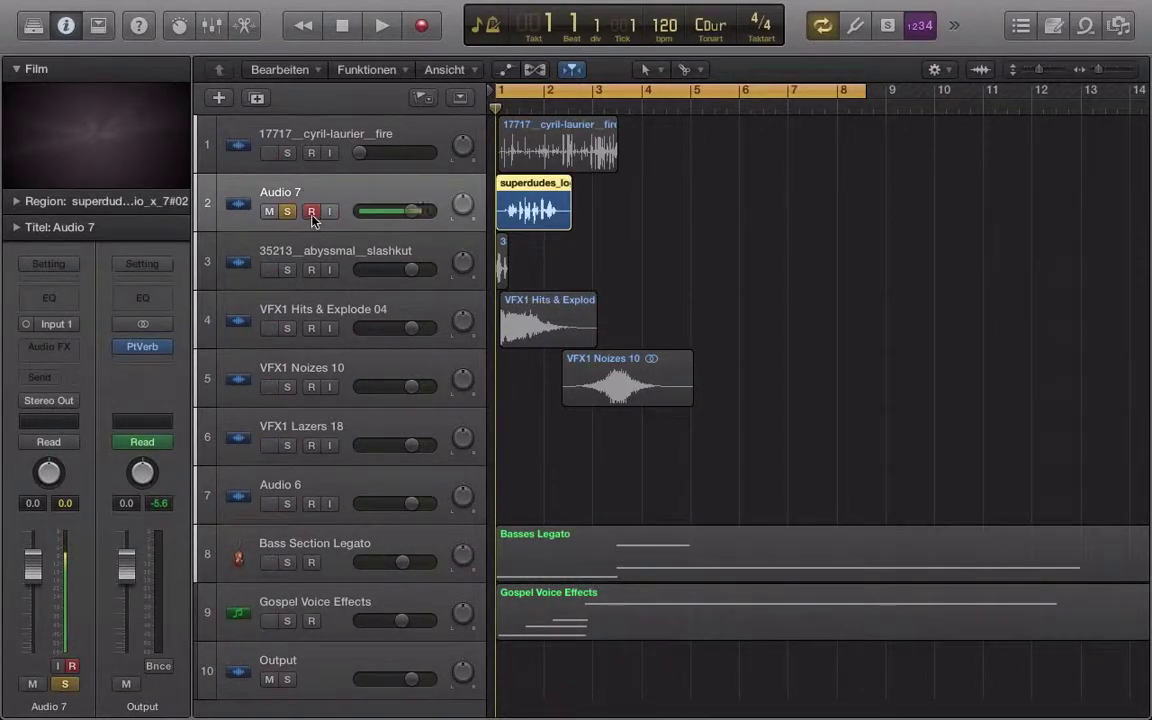
key(BackSpace)
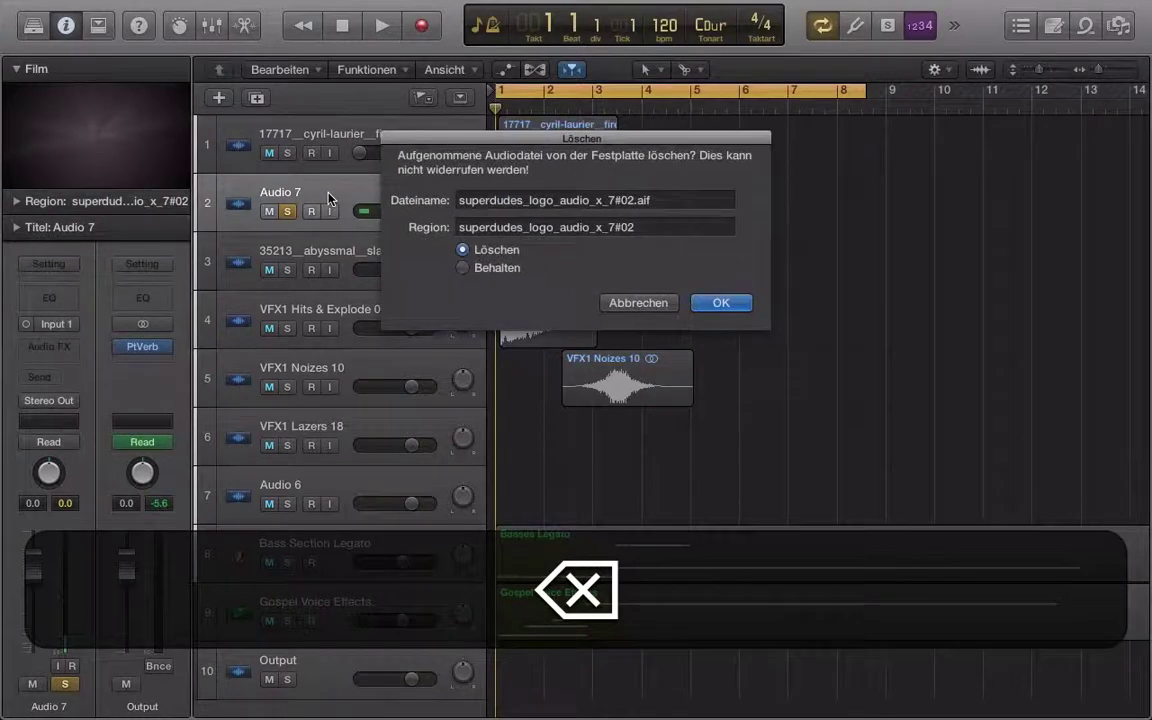
key(Return)
key(super+BackSpace)
Examine the general, reset and sync settings in the MIDI preferences, and close the preferences.
key(super+comma)
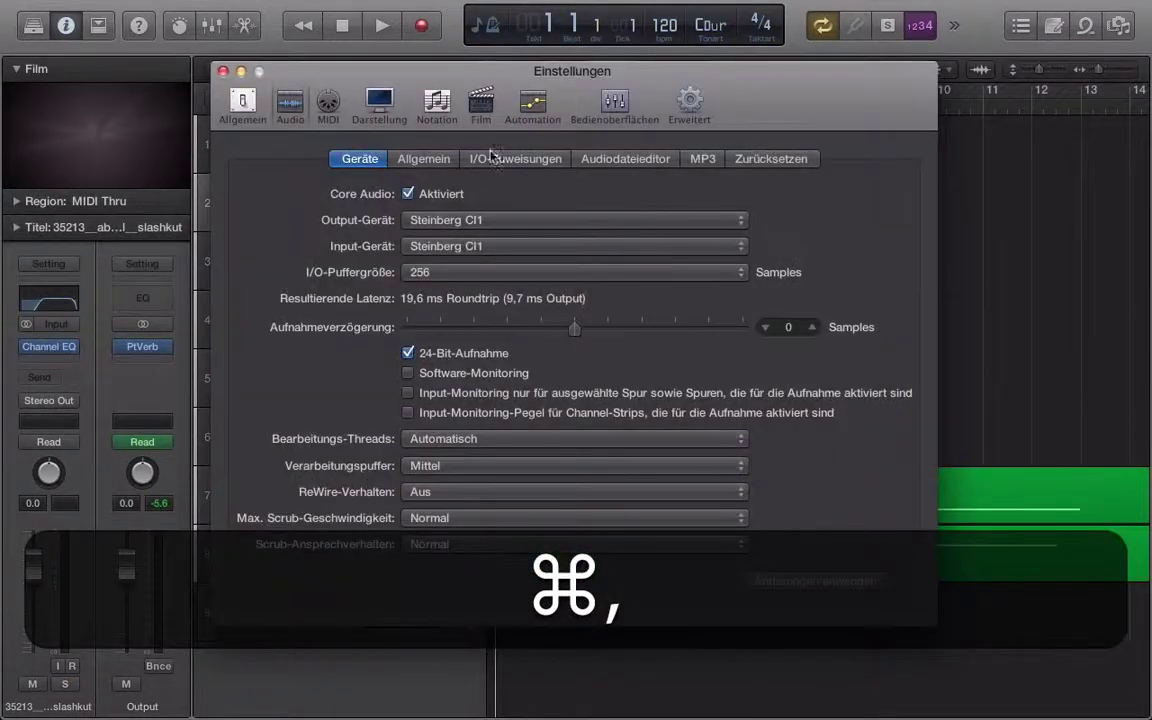
click(336, 103)
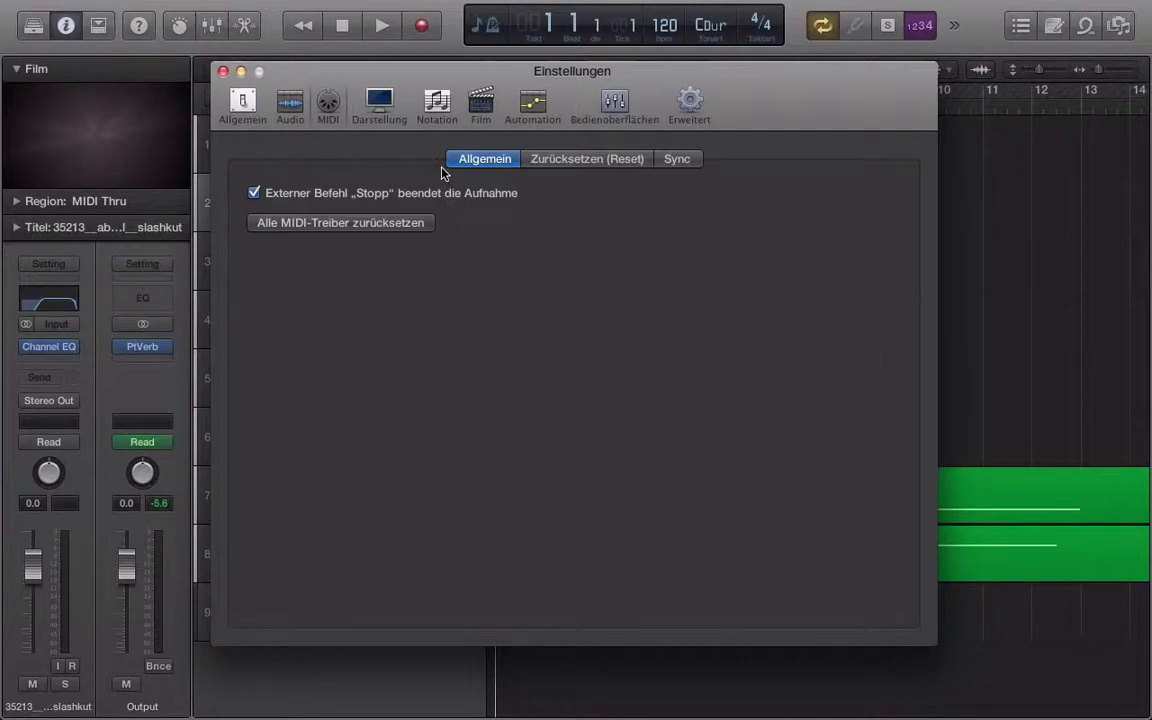
click(568, 160)
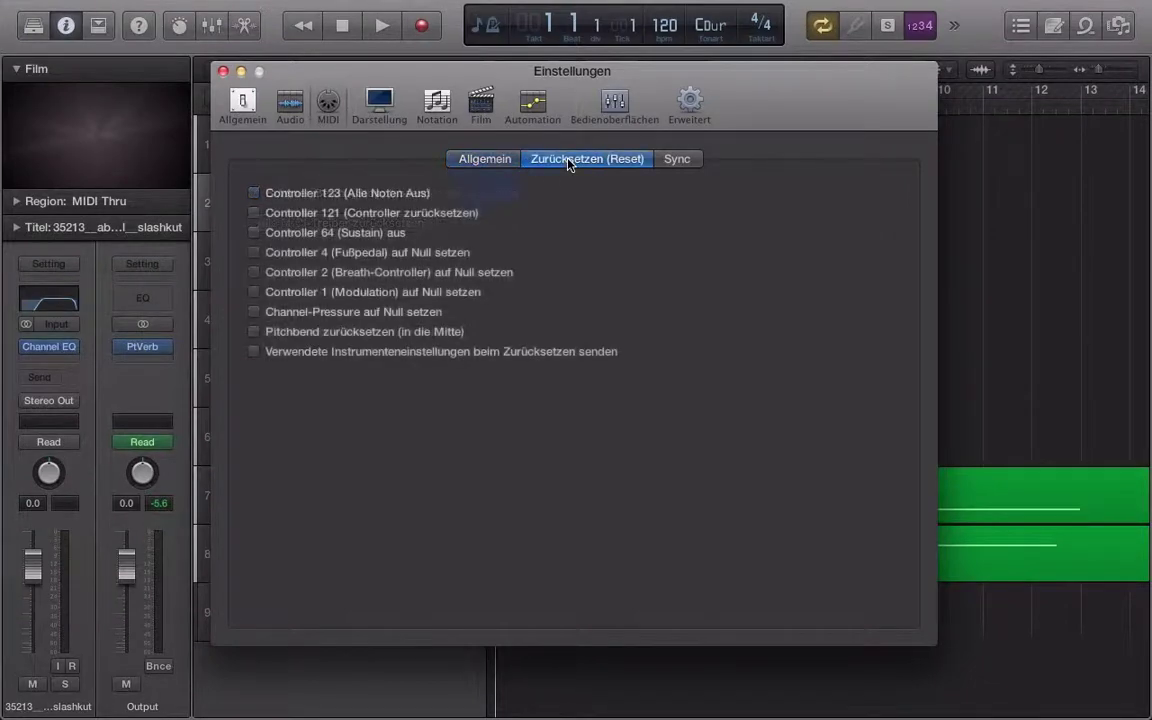
click(662, 160)
click(503, 160)
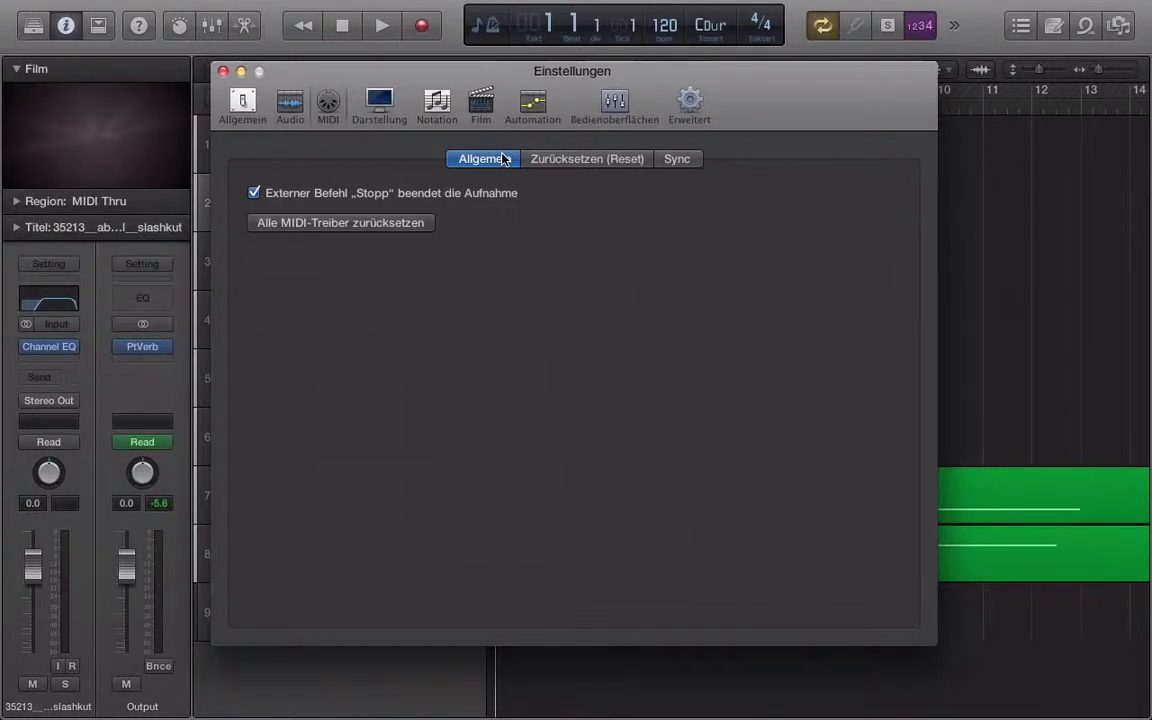
key(super+w)
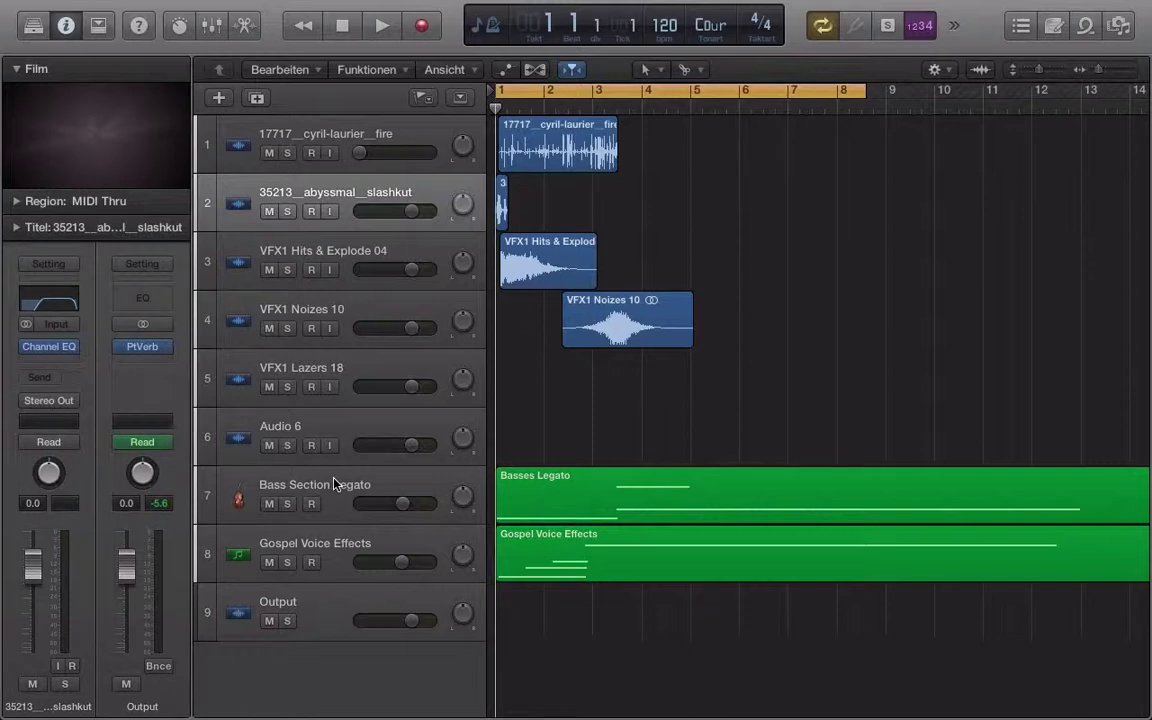
key(super+comma)
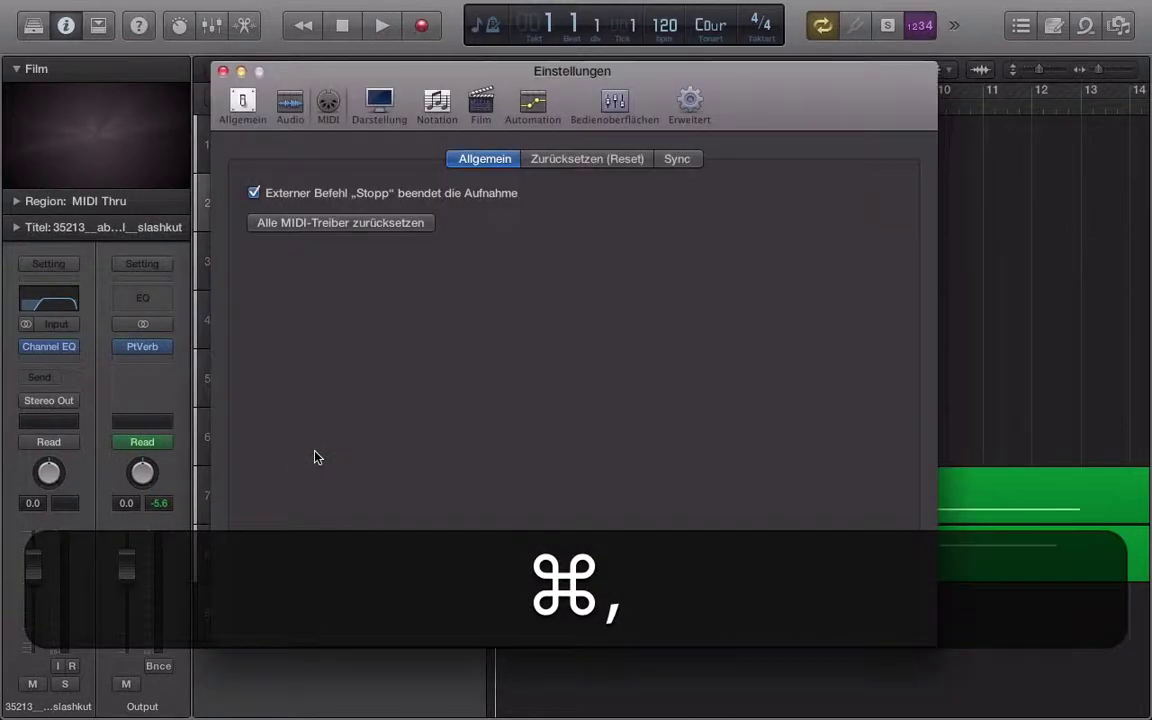
click(612, 158)
click(677, 158)
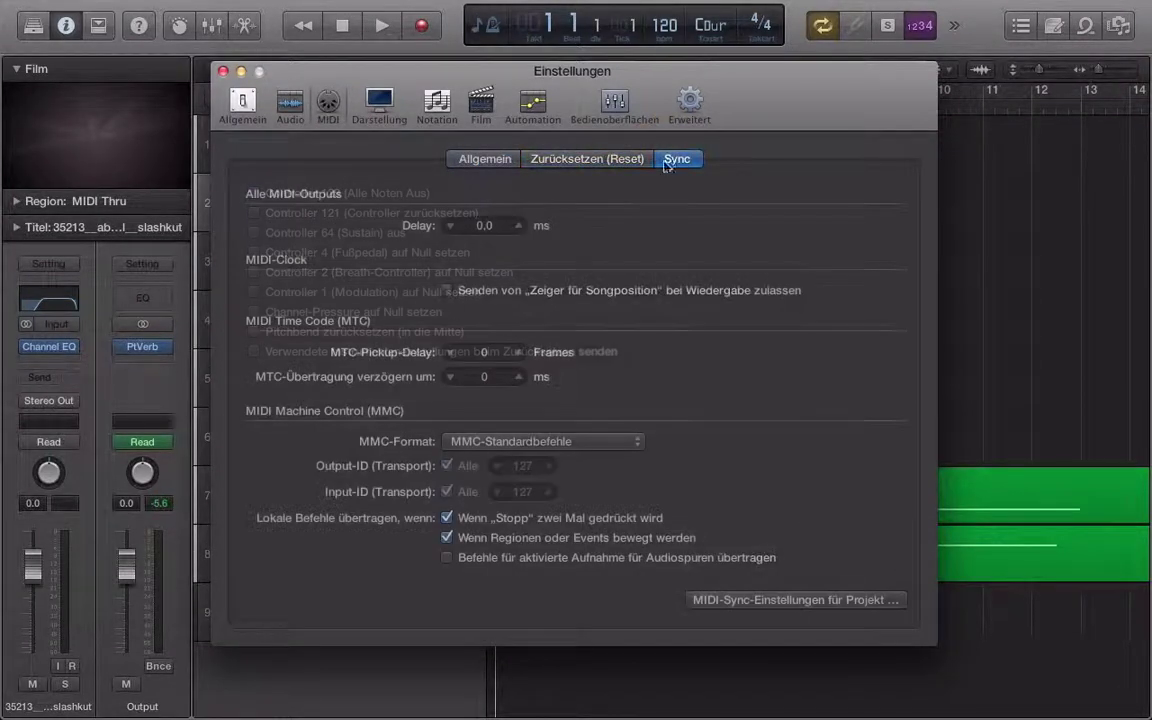
click(469, 163)
click(223, 71)
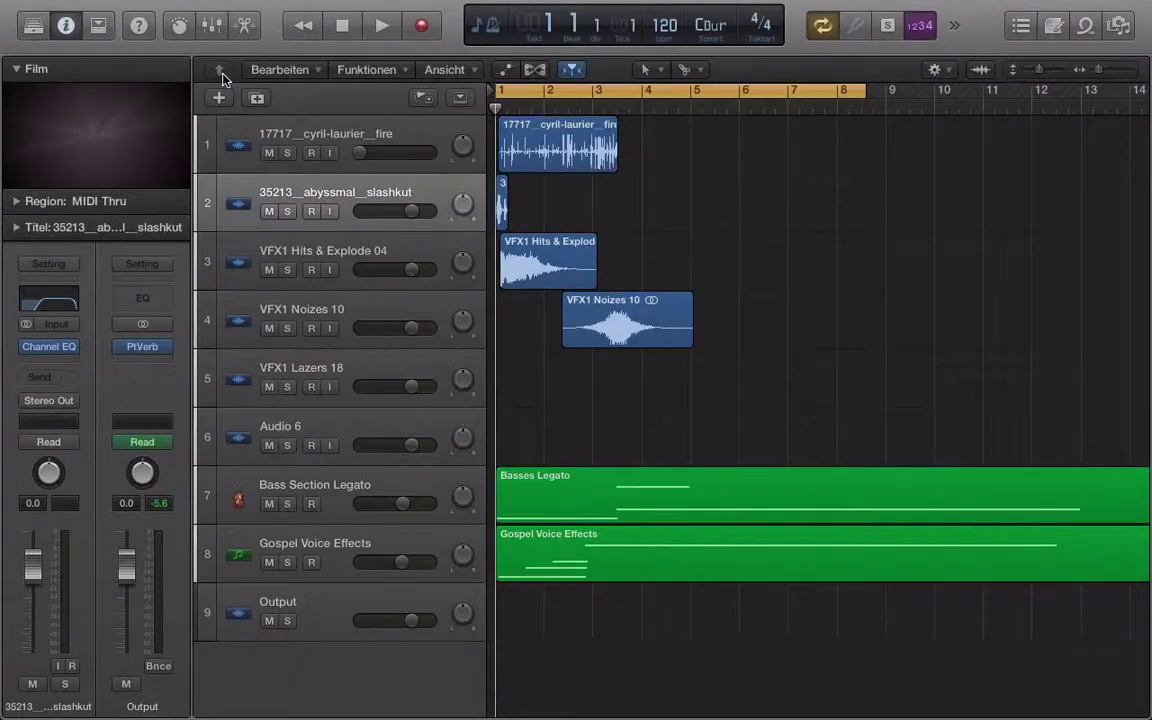
Collapse the movie preview and move the Basses Legato region on the Bass Section Legato track to bar 8.
click(355, 498)
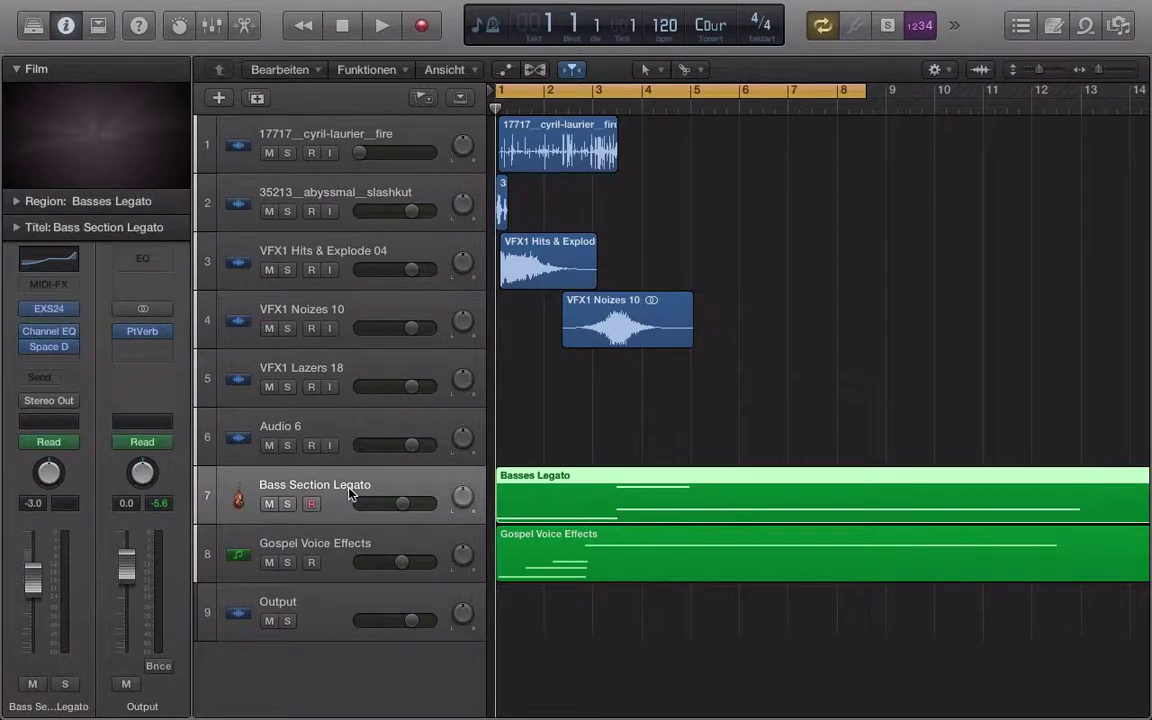
click(15, 70)
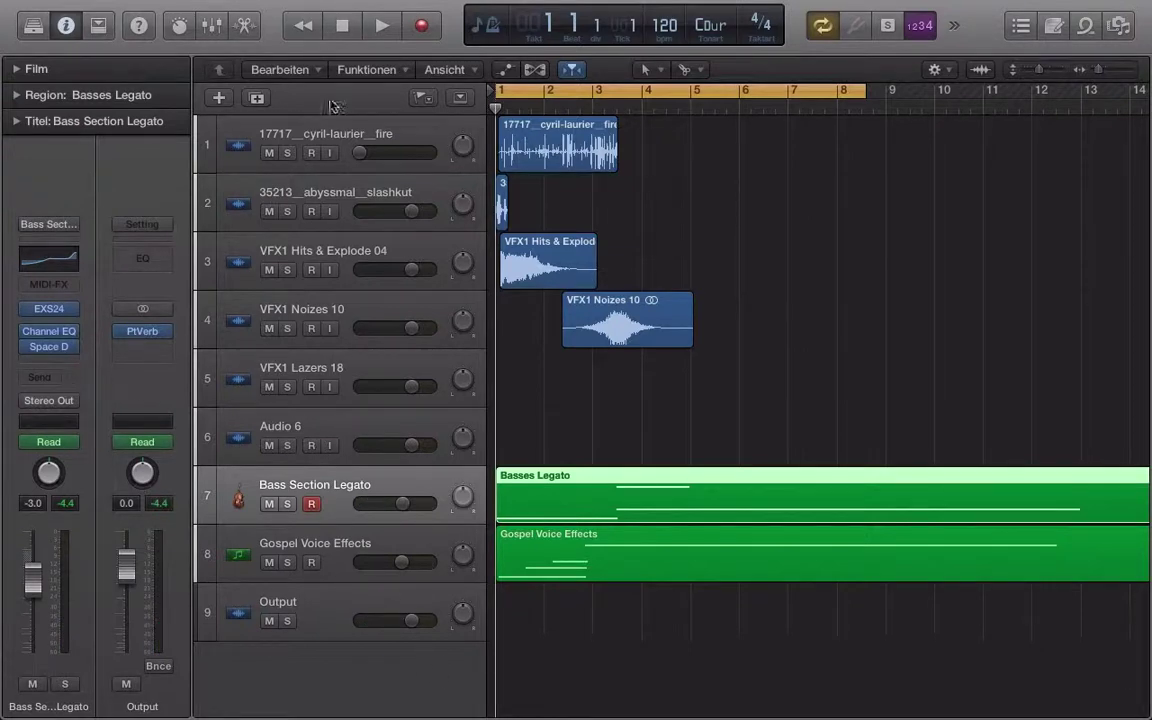
click(548, 440)
drag(528, 492, 860, 498)
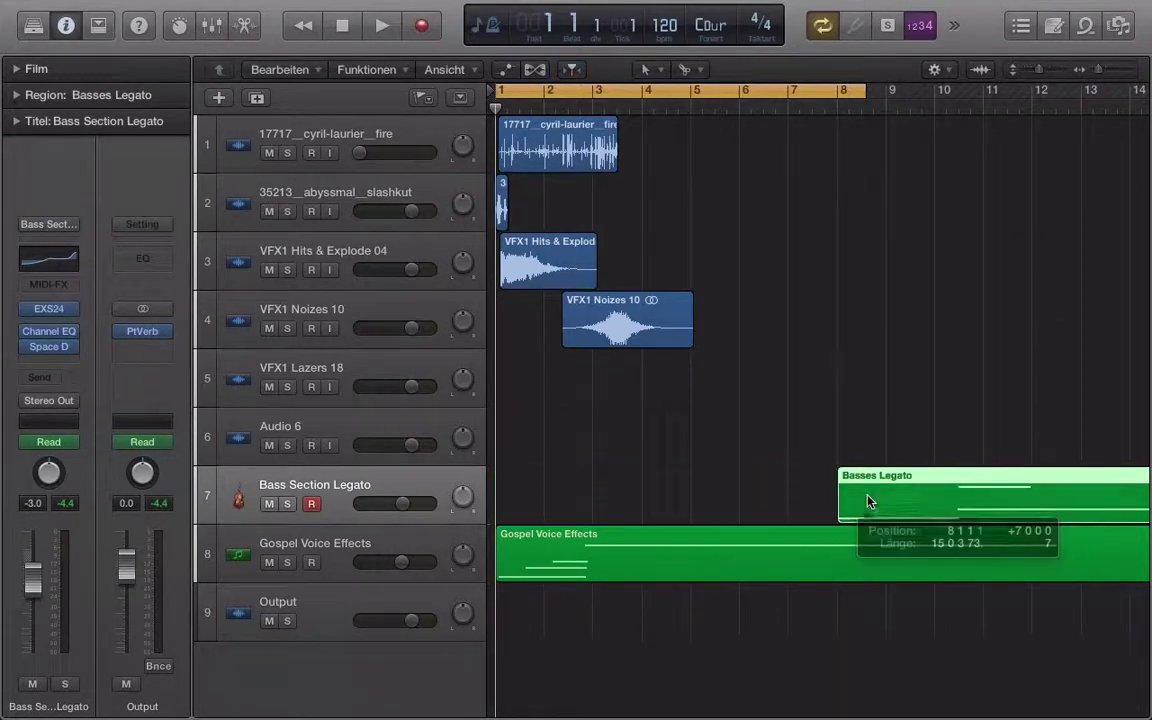
Solo the Bass Section Legato track and record a short MIDI take on it from bar 1 to about bar 4.
key(s)
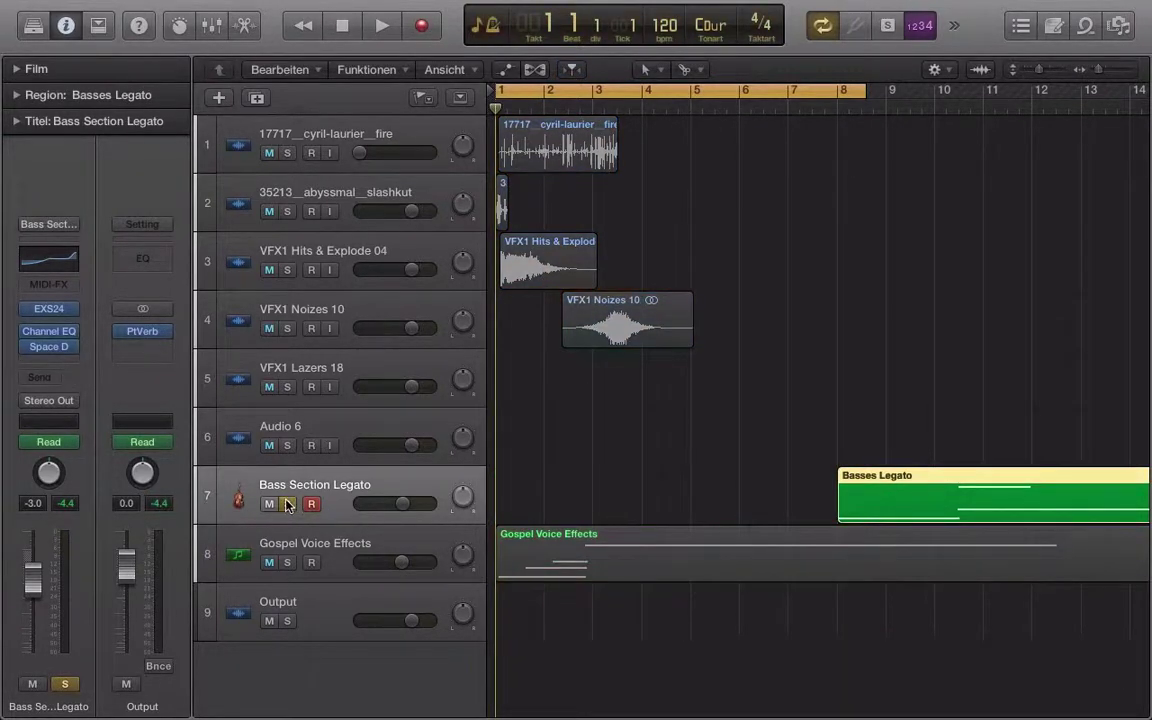
key(Return)
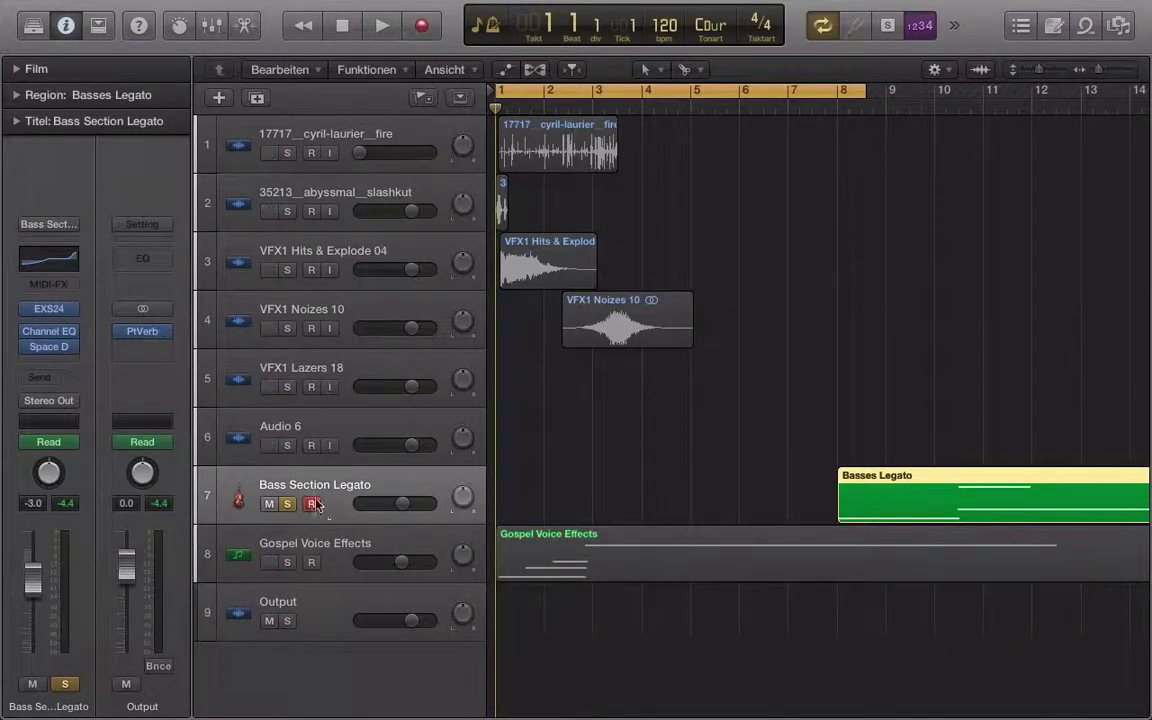
click(419, 27)
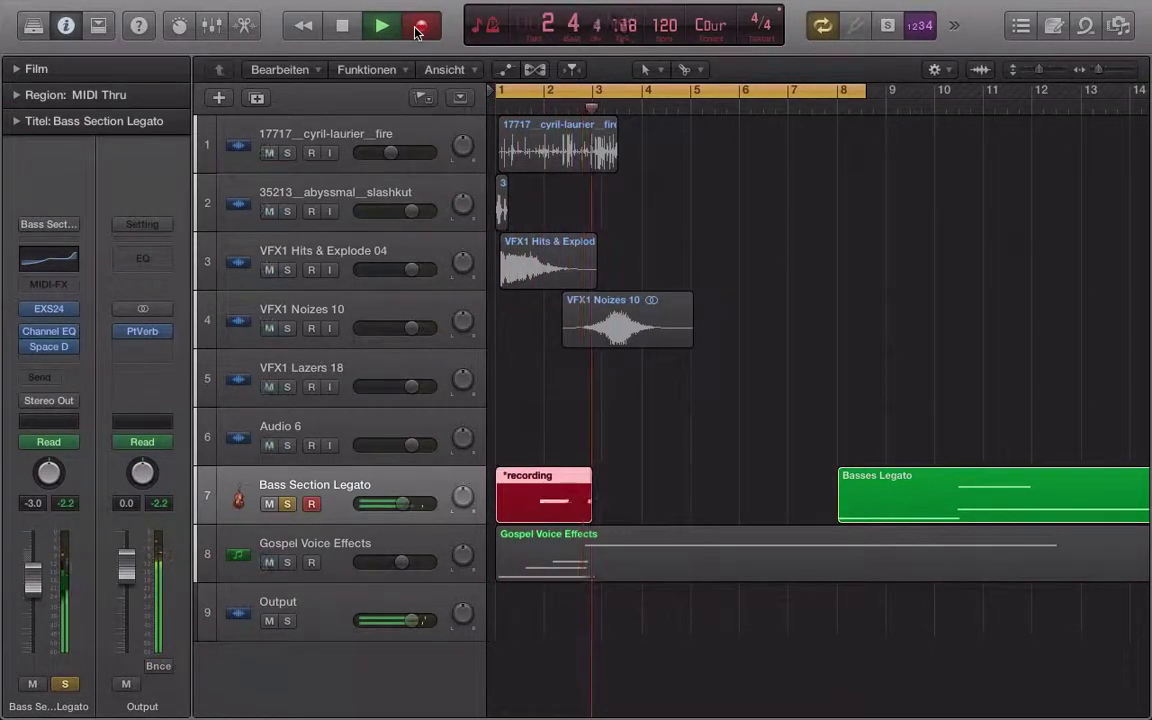
key(Return)
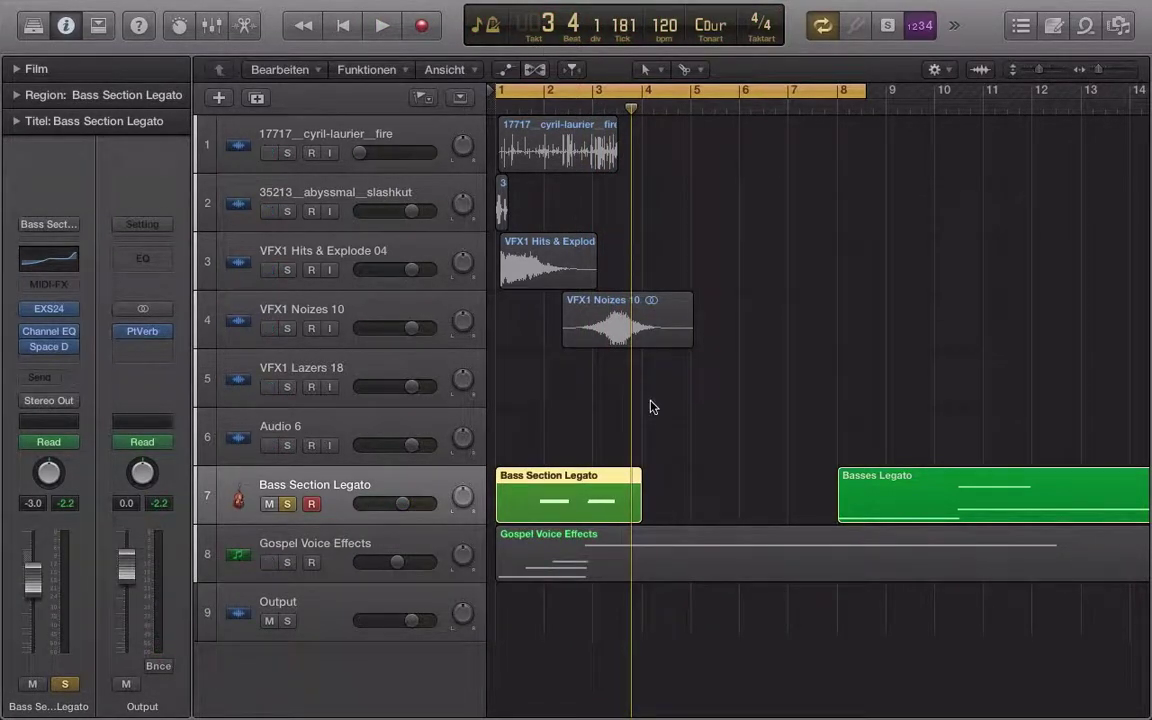
click(651, 404)
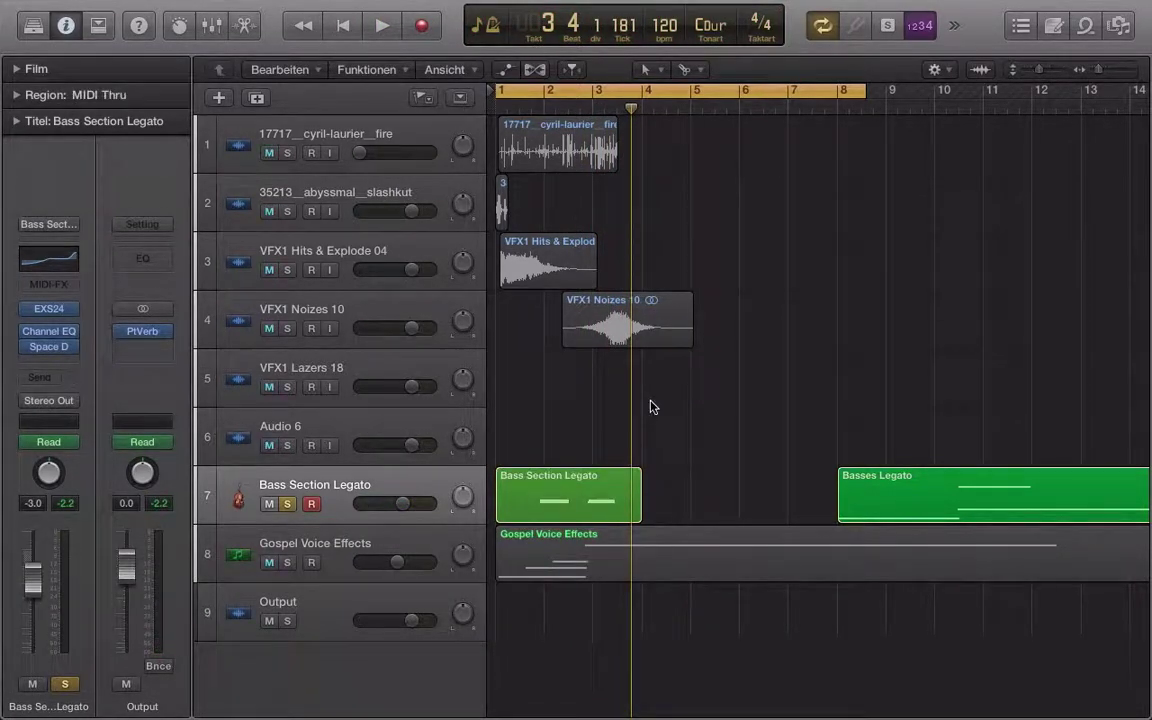
Open the newly recorded Bass Section Legato region in the Piano Roll and quantize all six notes to 1/16 notes.
click(572, 495)
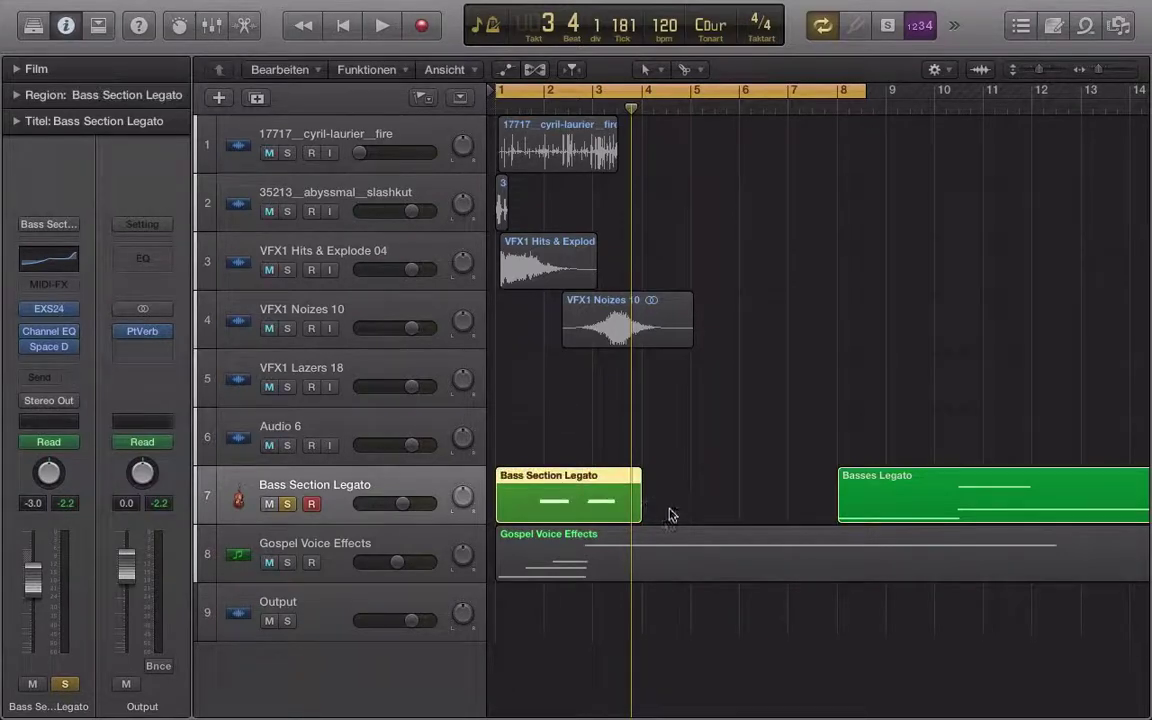
double_click(578, 508)
scroll(684, 527, right, 8)
scroll(684, 527, left, 5)
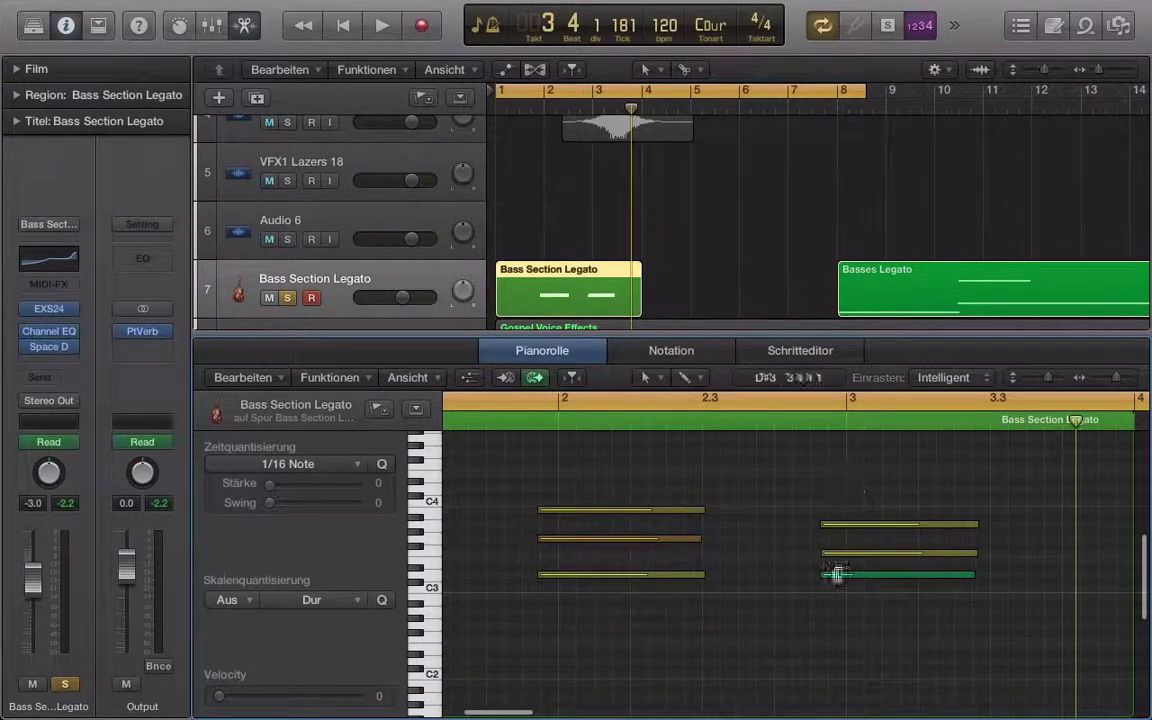
scroll(700, 485, left, 3)
scroll(684, 485, right, 2)
drag(604, 479, 923, 620)
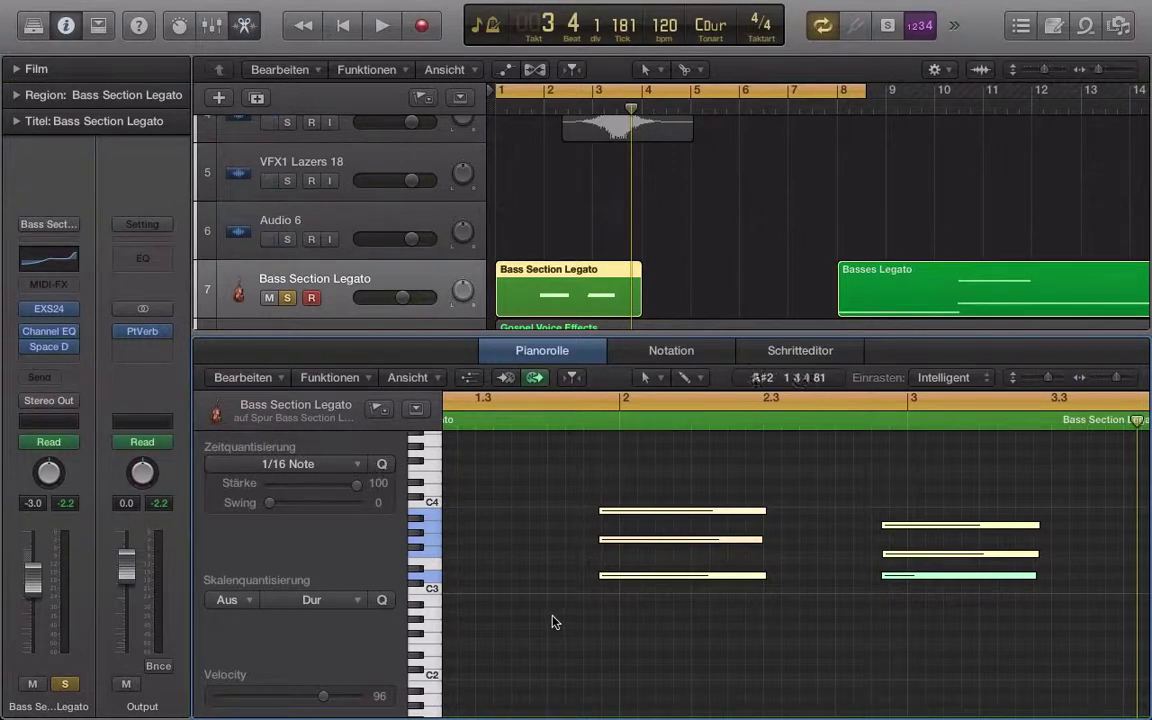
click(381, 464)
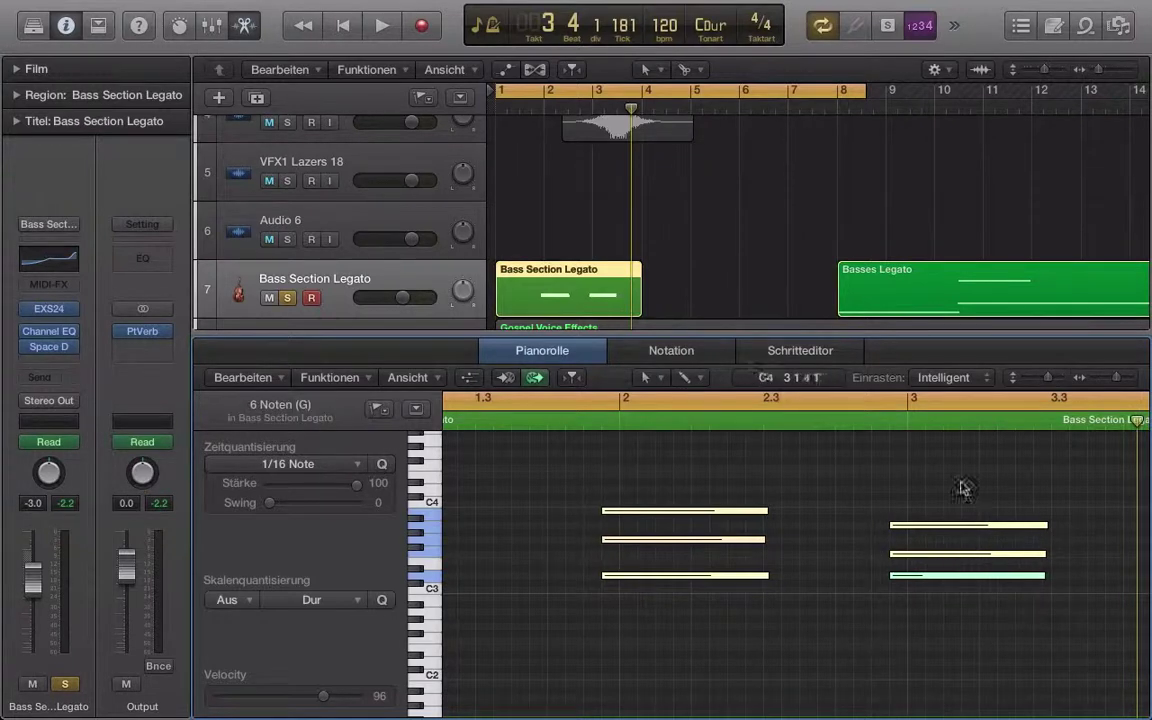
click(838, 494)
Play back the quantized take from the beginning of the project and return to the start of the region's notes.
key(Return)
key(space)
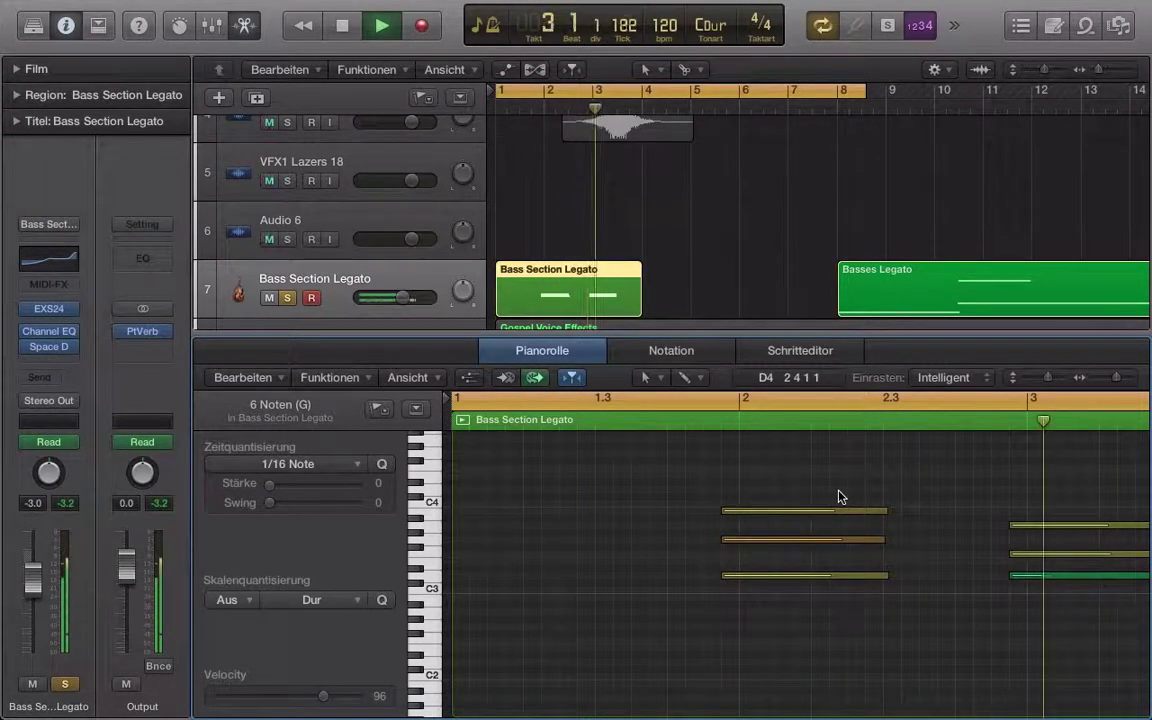
key(space)
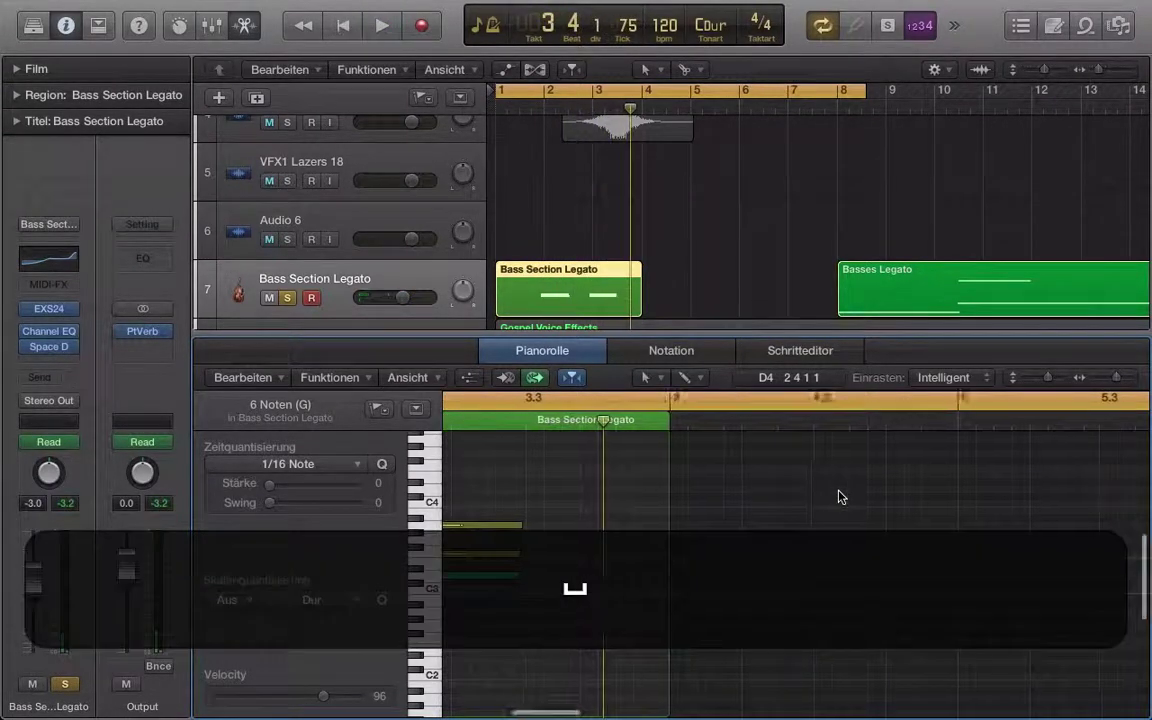
scroll(838, 497, left, 10)
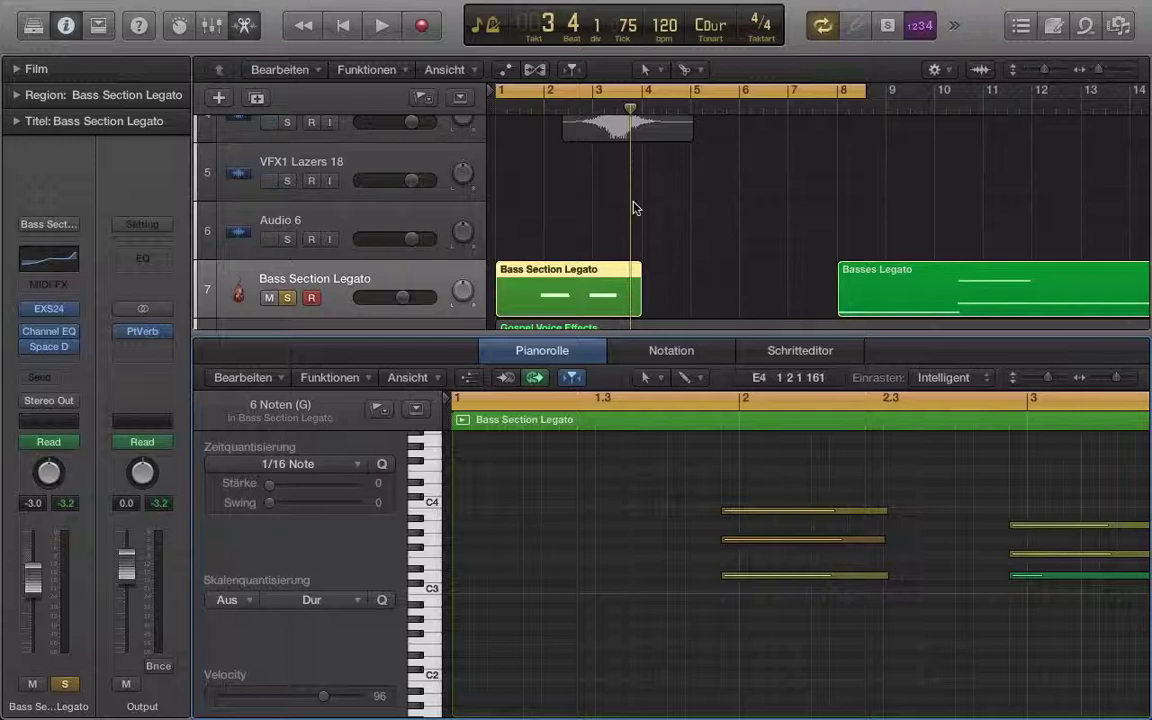
Deselect the recorded region, place the playhead at bar 2, and close the Piano Roll.
click(634, 208)
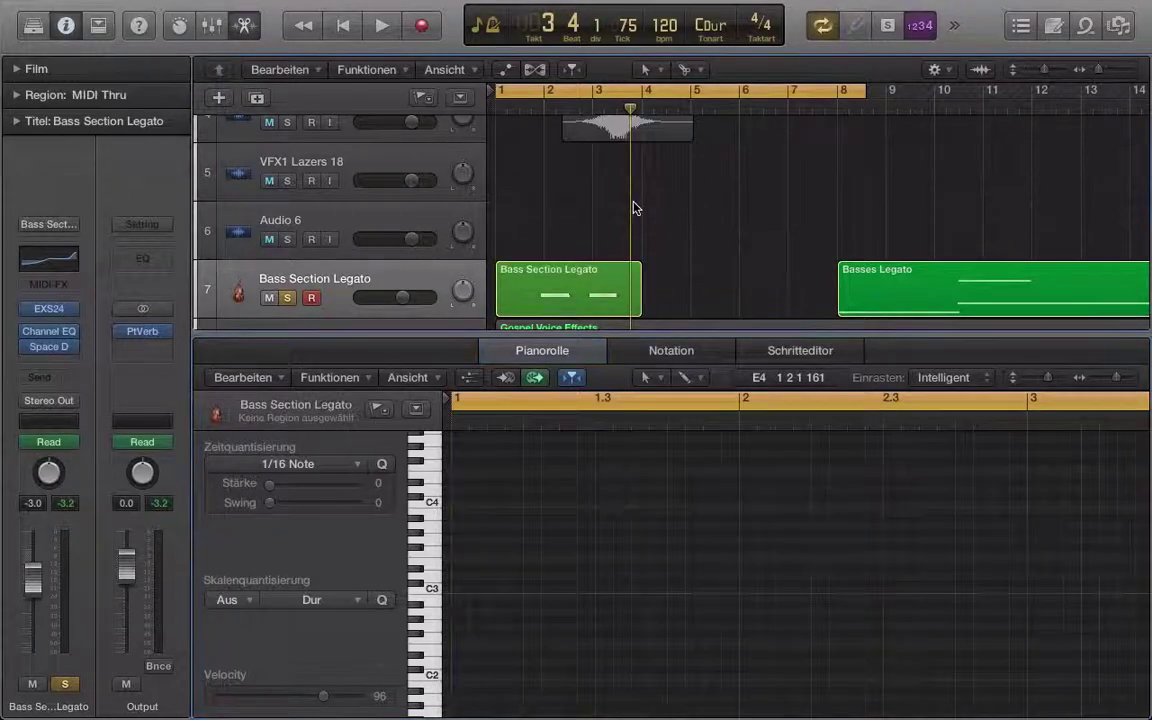
click(499, 102)
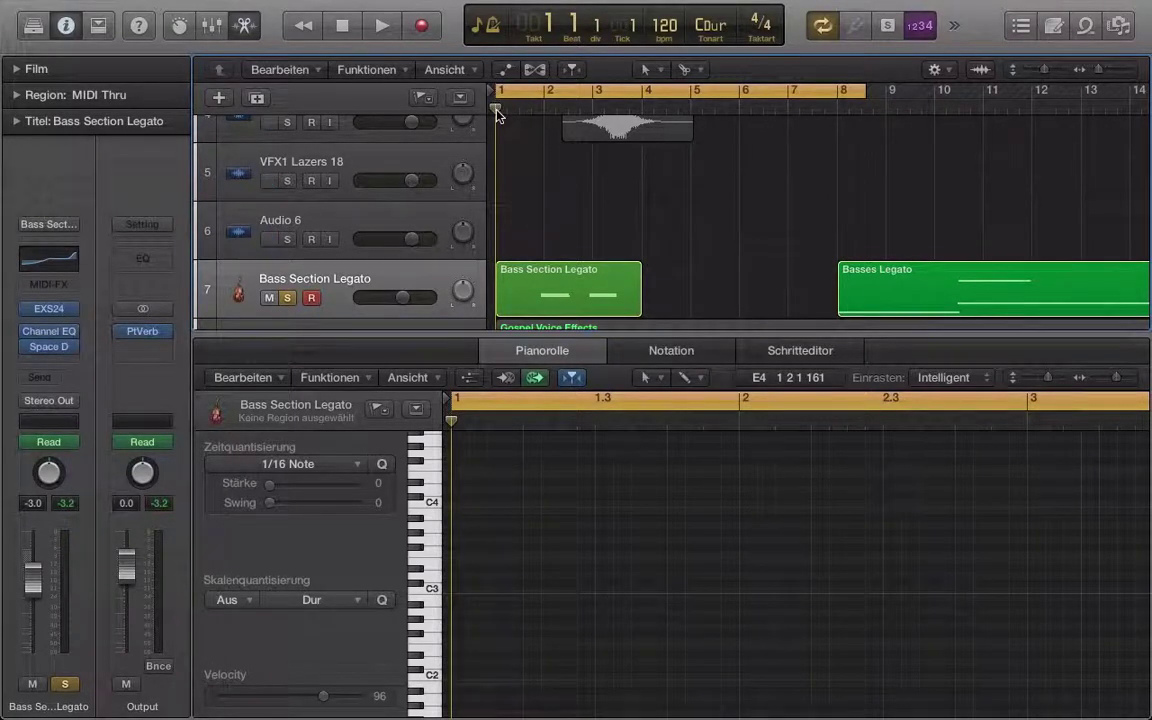
click(544, 102)
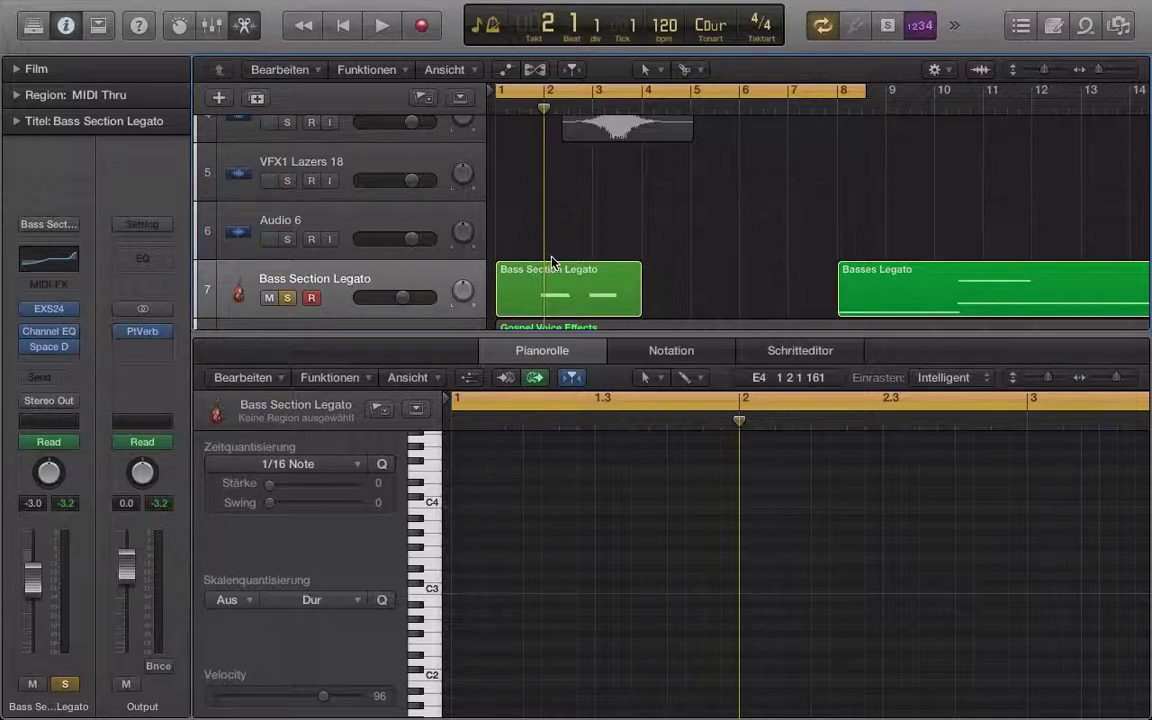
click(242, 28)
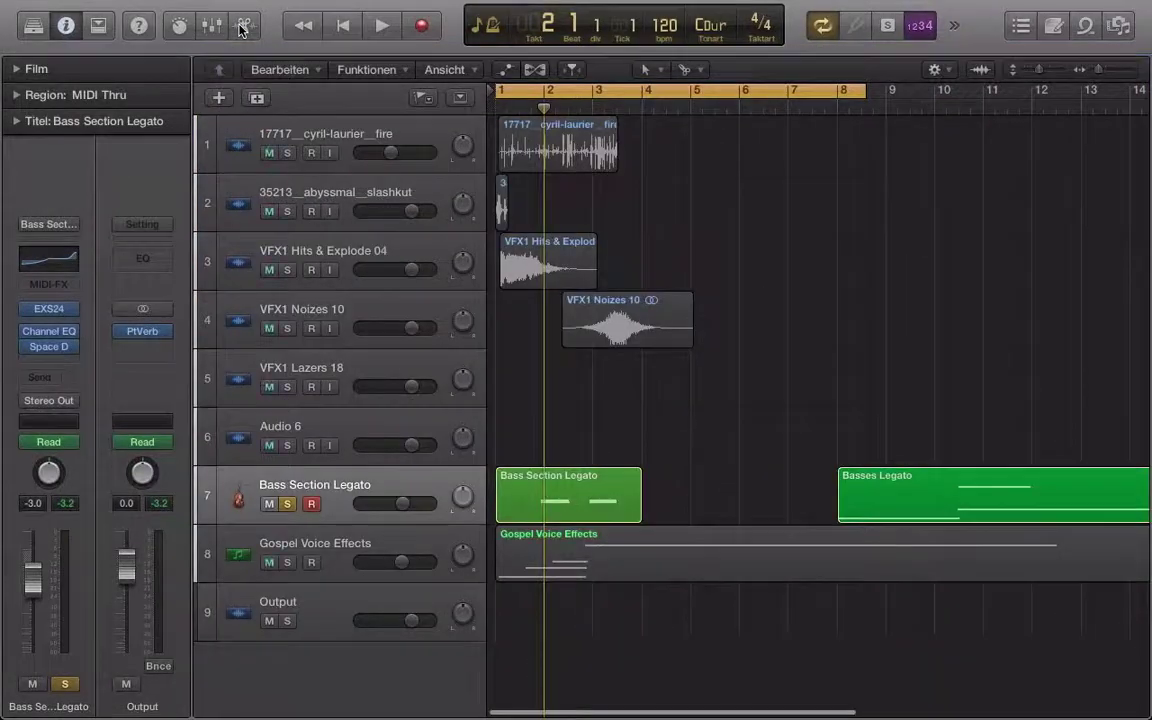